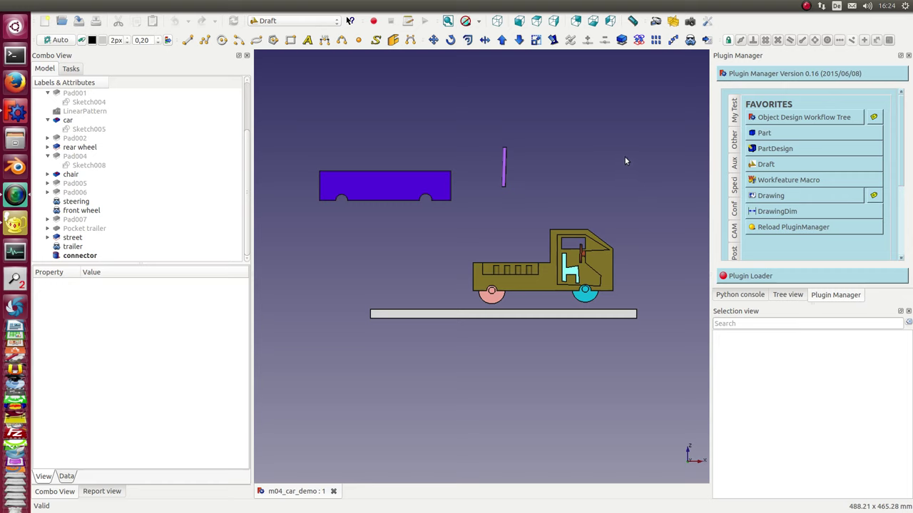
Step: Widen the 3D view past the Combo View and orbit the car and street from several angles
{"action": "mouse_move", "coordinate": [625, 161]}
{"action": "middle_mouse_down"}
{"action": "mouse_move", "coordinate": [599, 189]}
{"action": "mouse_move", "coordinate": [611, 170]}
{"action": "middle_mouse_up"}
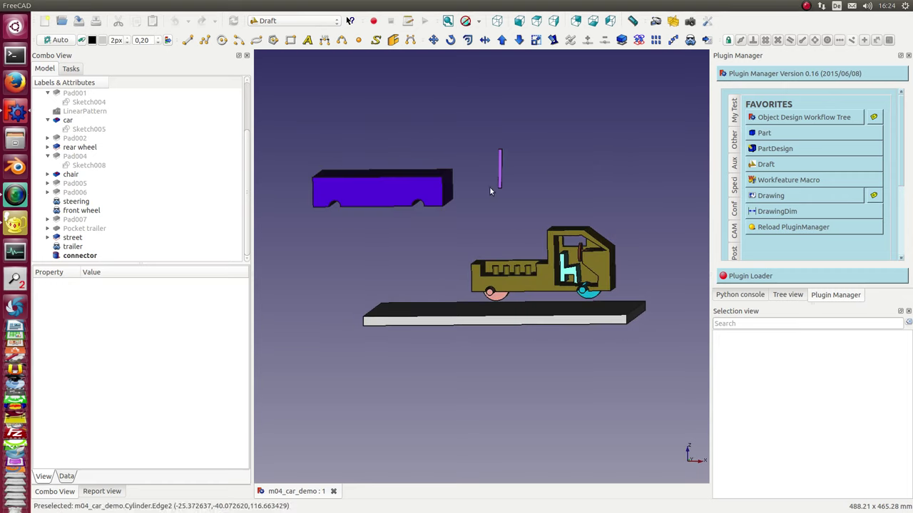
{"action": "middle_click_drag", "start_coordinate": [582, 371], "coordinate": [546, 384]}
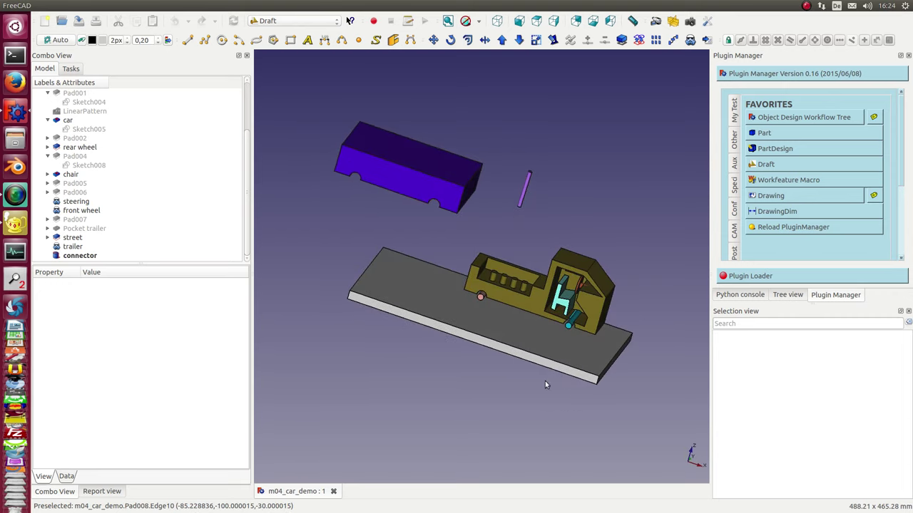
{"action": "left_click_drag", "start_coordinate": [251, 272], "coordinate": [163, 273]}
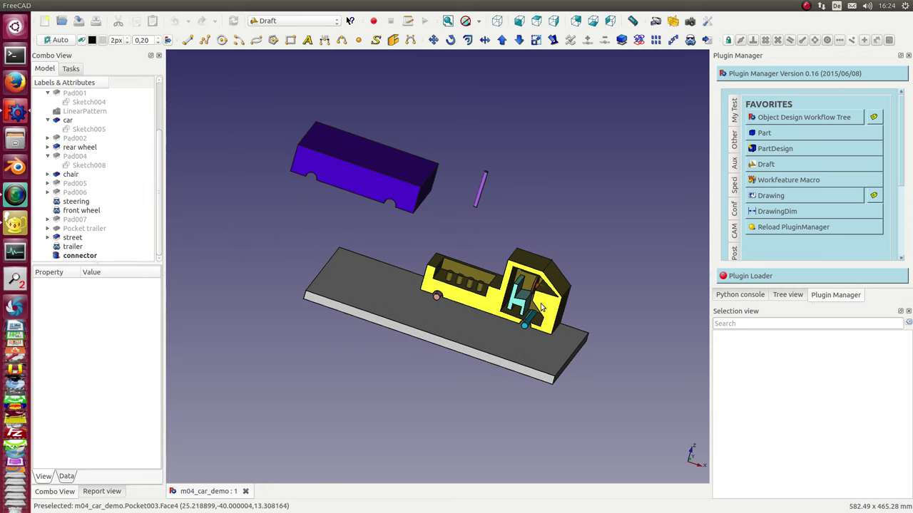
{"action": "middle_click_drag", "start_coordinate": [487, 312], "coordinate": [472, 290]}
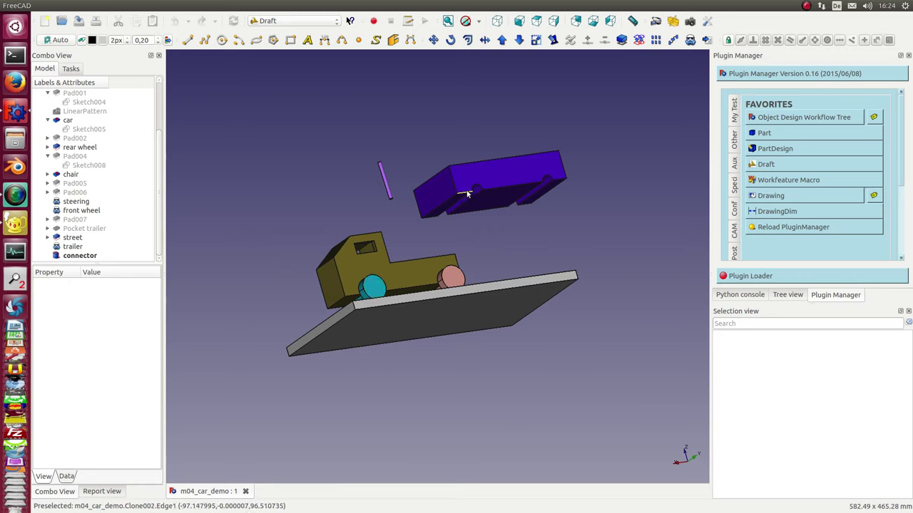
{"action": "middle_click_drag", "start_coordinate": [472, 207], "coordinate": [336, 257]}
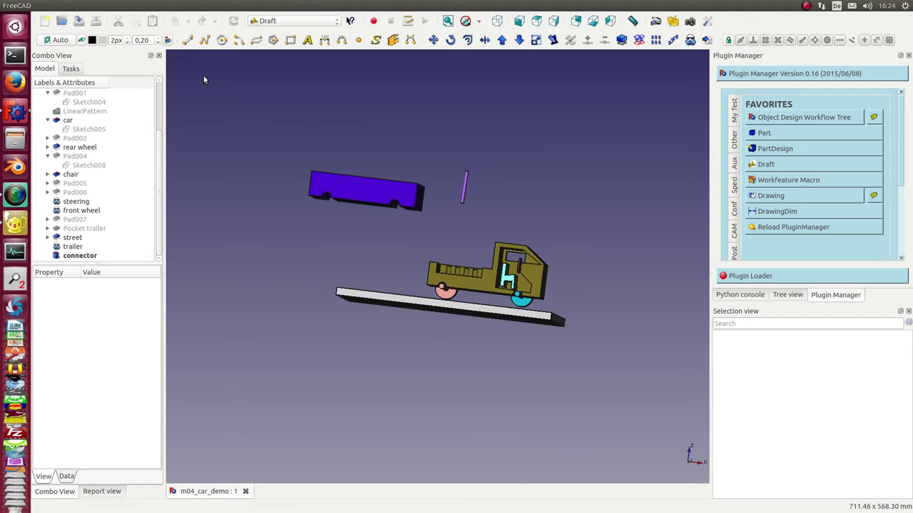
{"action": "left_click", "coordinate": [77, 6]}
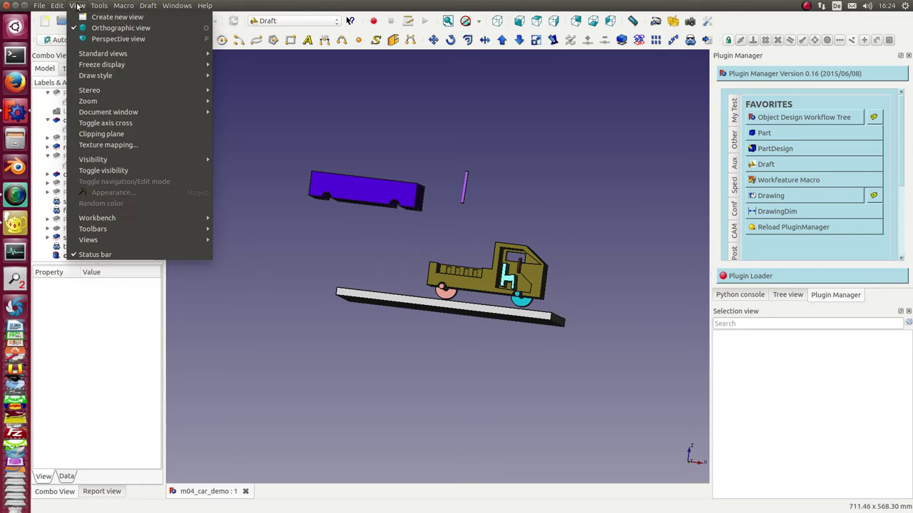
{"action": "mouse_move", "coordinate": [100, 5]}
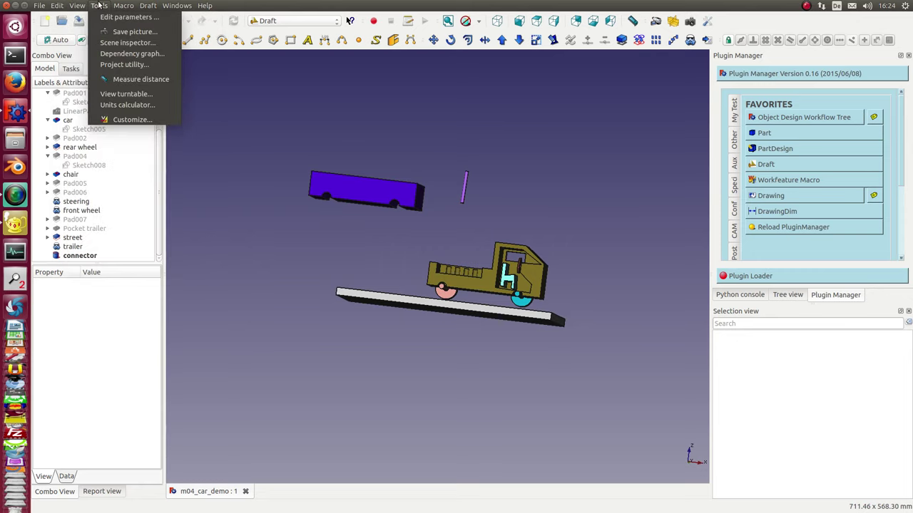
{"action": "left_click", "coordinate": [124, 56]}
{"action": "scroll", "coordinate": [598, 335], "scroll_direction": "up", "scroll_amount": 2}
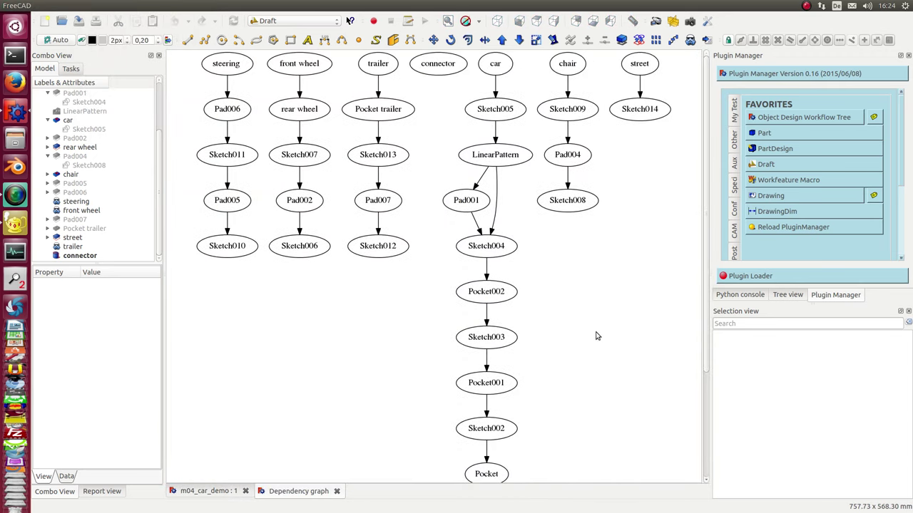
{"action": "scroll", "coordinate": [598, 336], "scroll_direction": "down", "scroll_amount": 3}
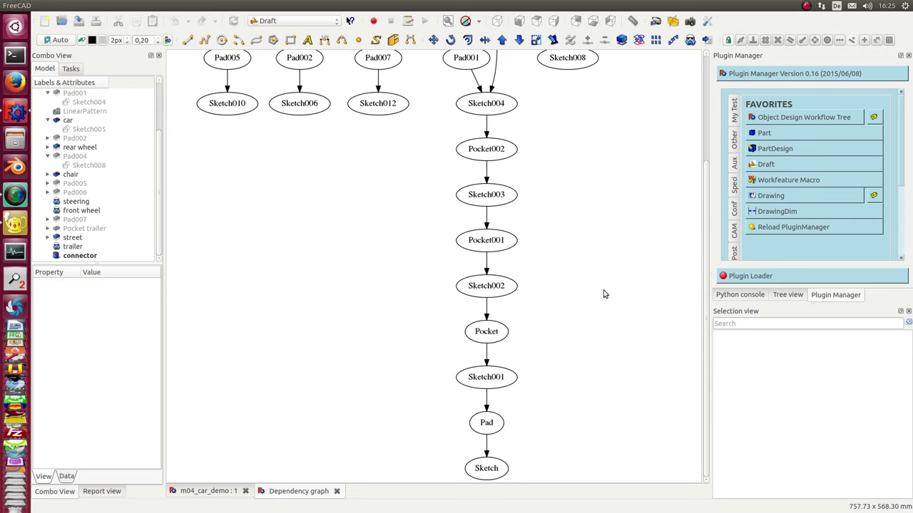
{"action": "scroll", "coordinate": [603, 293], "scroll_direction": "up", "scroll_amount": 3}
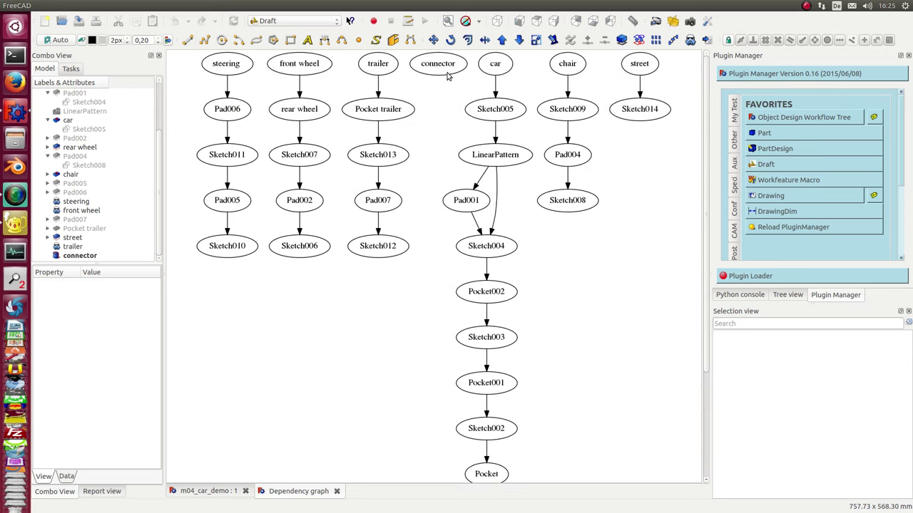
{"action": "left_click", "coordinate": [337, 491]}
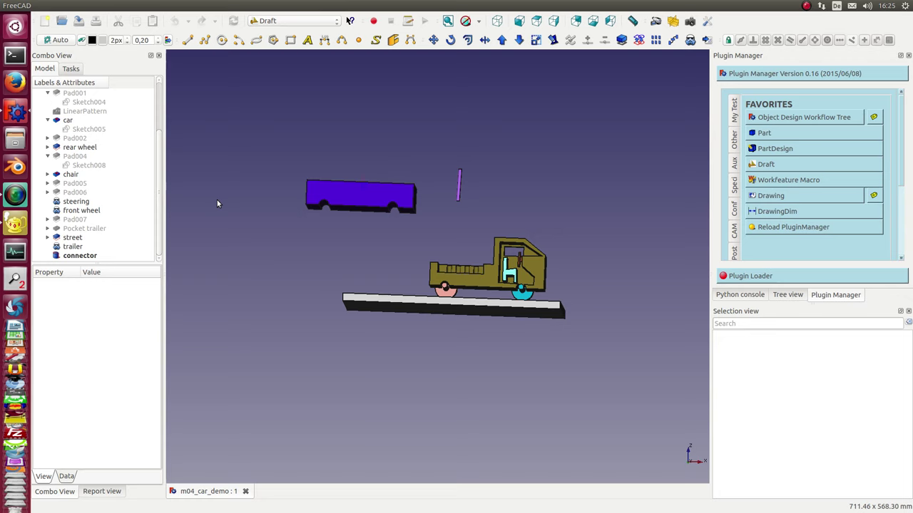
Step: Select the trailer and car together and show their Object Design Workflow Tree
{"action": "left_click", "coordinate": [73, 247]}
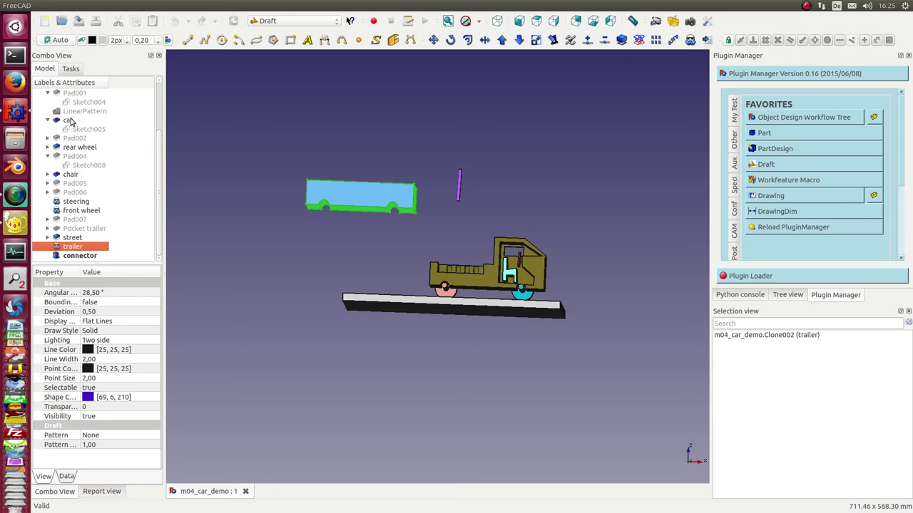
{"action": "left_click", "coordinate": [70, 120], "text": "ctrl"}
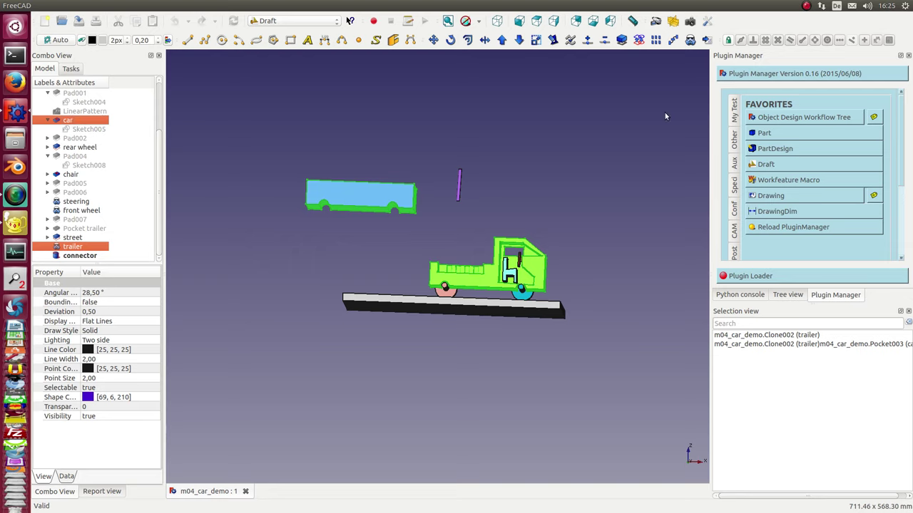
{"action": "left_click", "coordinate": [797, 118]}
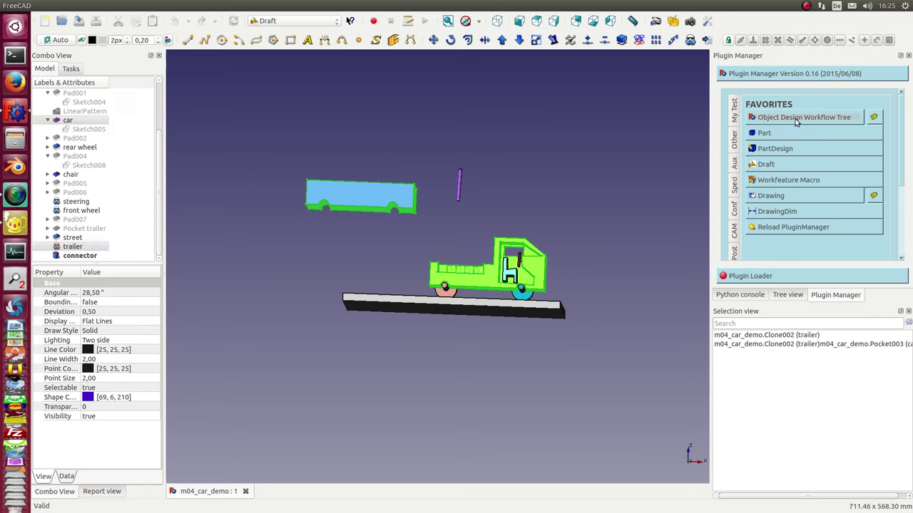
Step: Move the Workflow Tree window aside and snap the model to front view
{"action": "left_click_drag", "start_coordinate": [228, 19], "coordinate": [438, 44]}
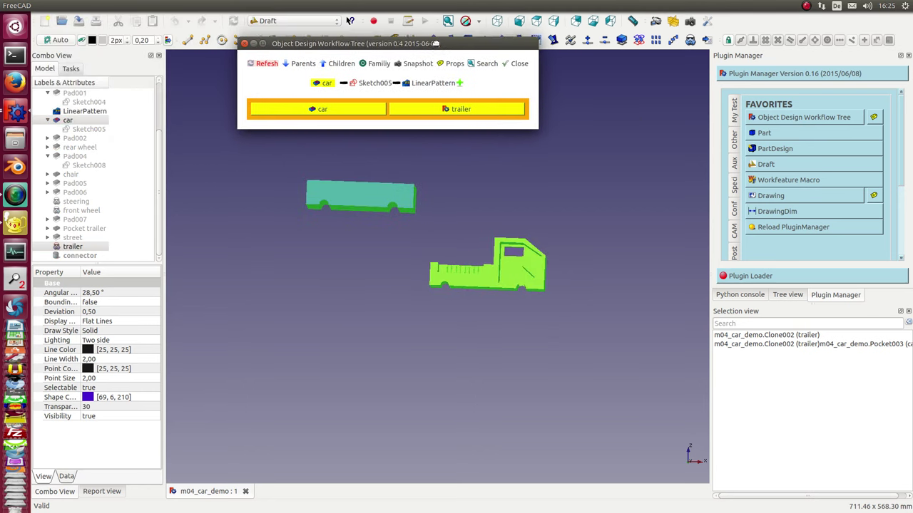
{"action": "middle_click_drag", "start_coordinate": [446, 251], "coordinate": [469, 210]}
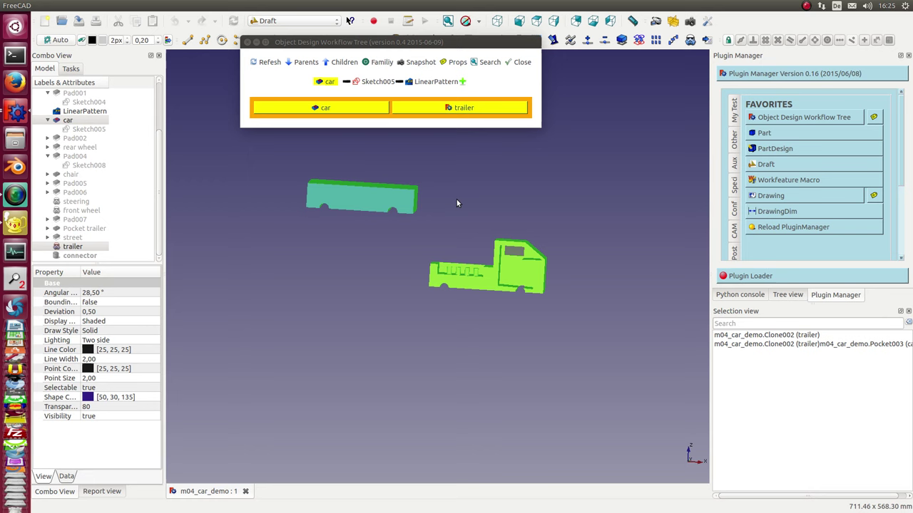
{"action": "key", "text": "1"}
{"action": "left_click_drag", "start_coordinate": [442, 42], "coordinate": [539, 70]}
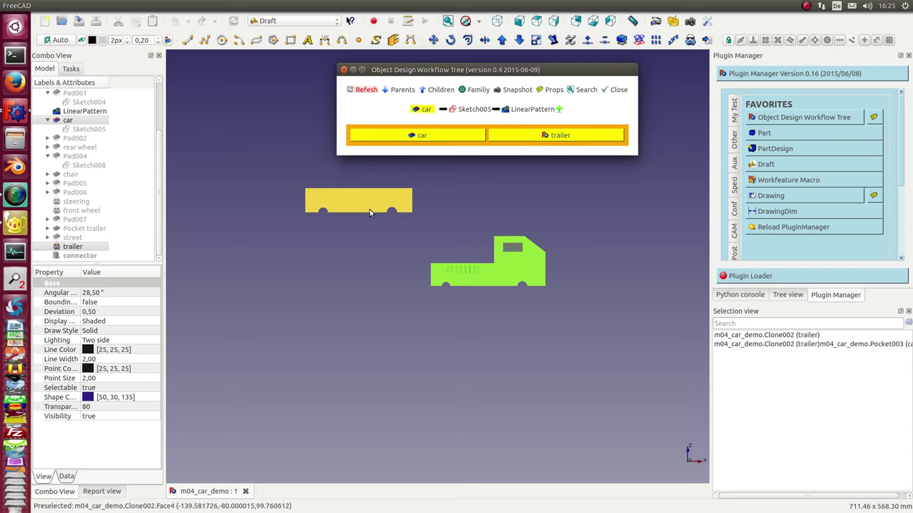
Step: Step the trailer's history to Pocket trailer and back, then select the trailer alone
{"action": "left_click", "coordinate": [523, 137]}
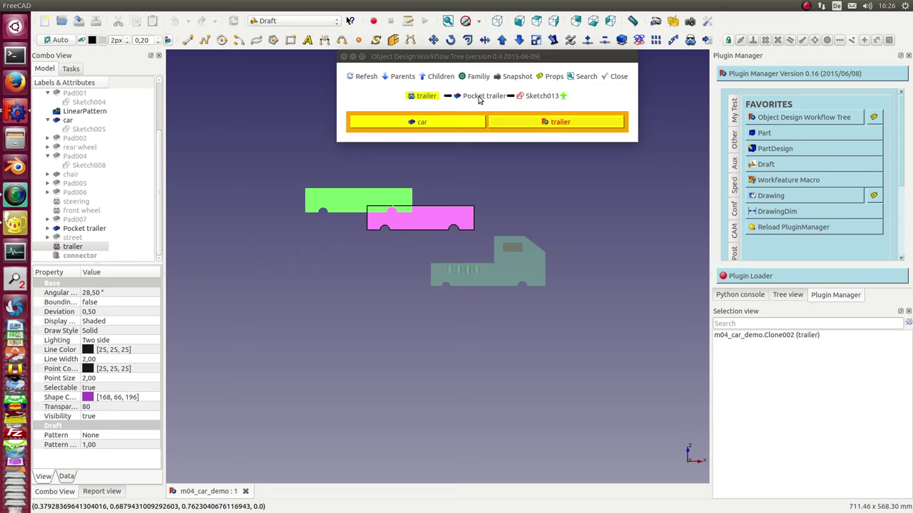
{"action": "left_click", "coordinate": [479, 99]}
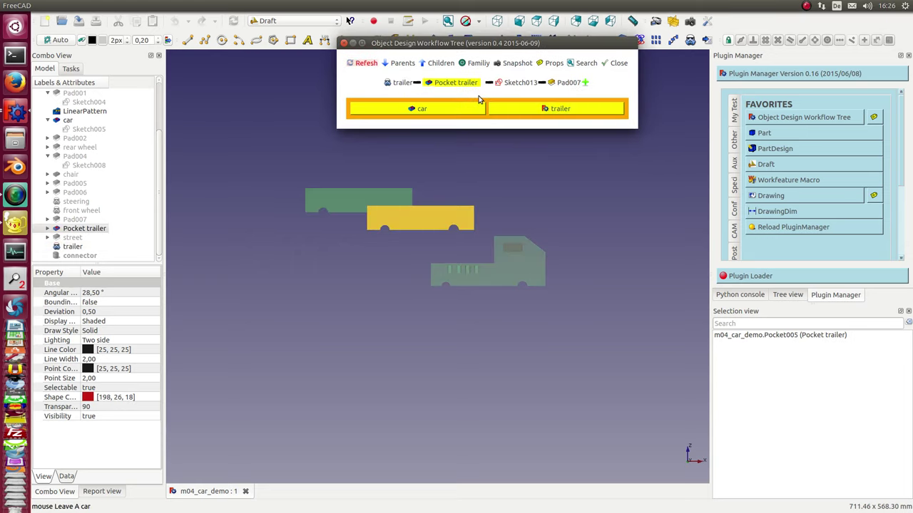
{"action": "left_click", "coordinate": [401, 82]}
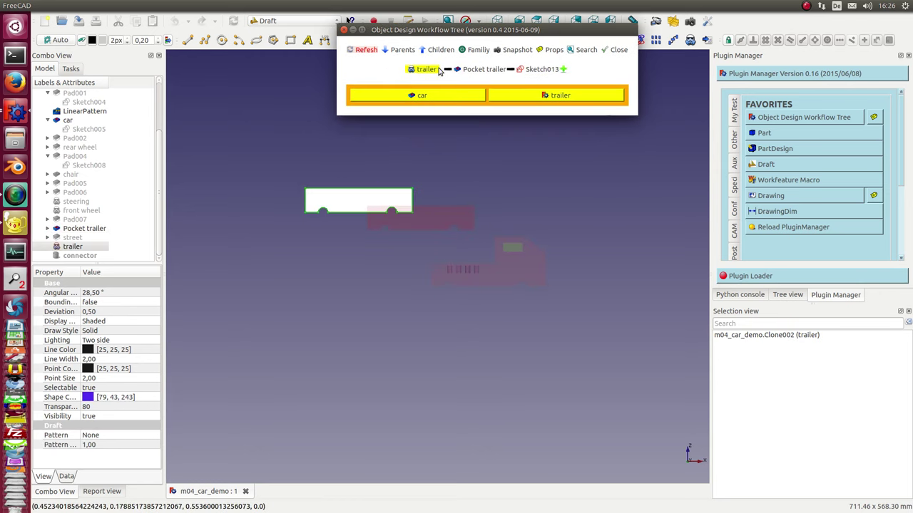
{"action": "left_click", "coordinate": [378, 204]}
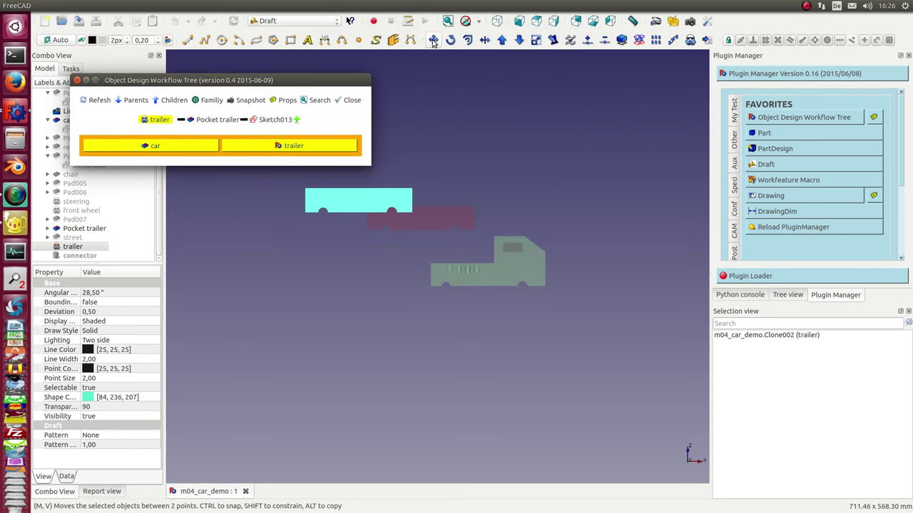
Step: Draft Move the trailer straight down so it sits level just behind the car
{"action": "left_click", "coordinate": [433, 41]}
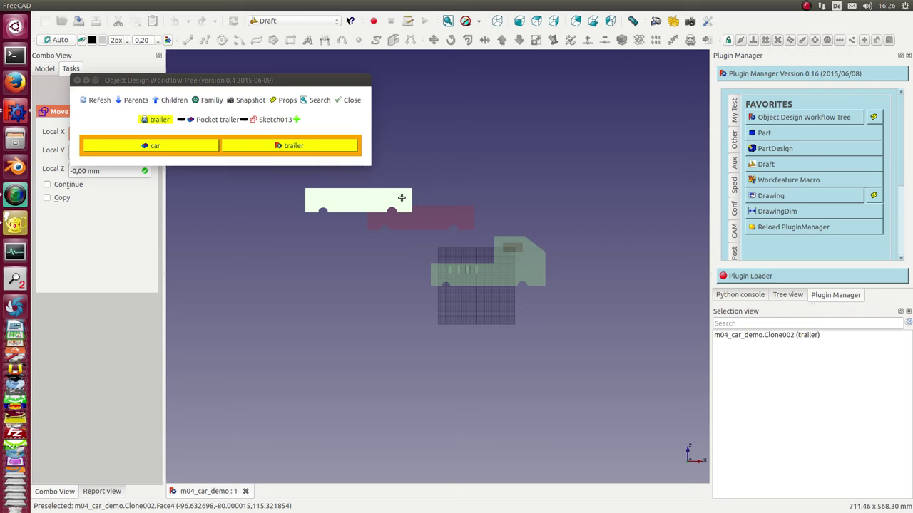
{"action": "left_click", "coordinate": [313, 193]}
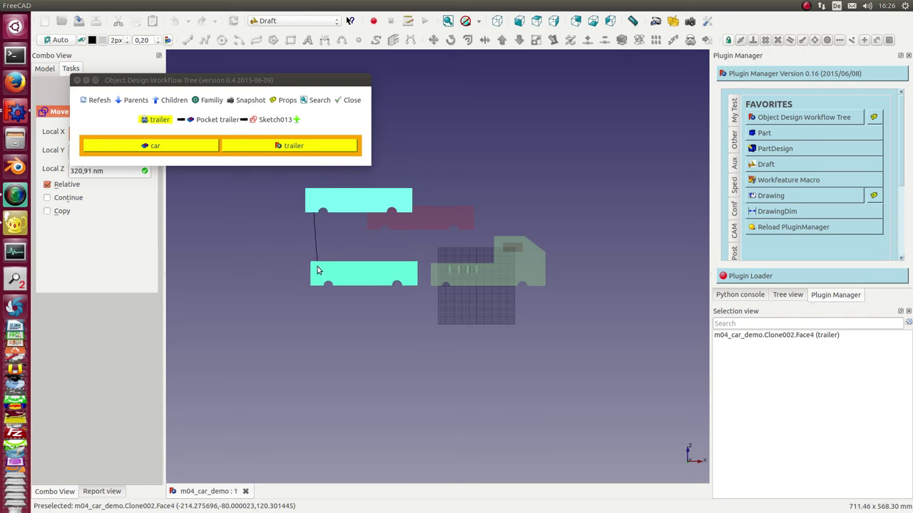
{"action": "left_click", "coordinate": [318, 271]}
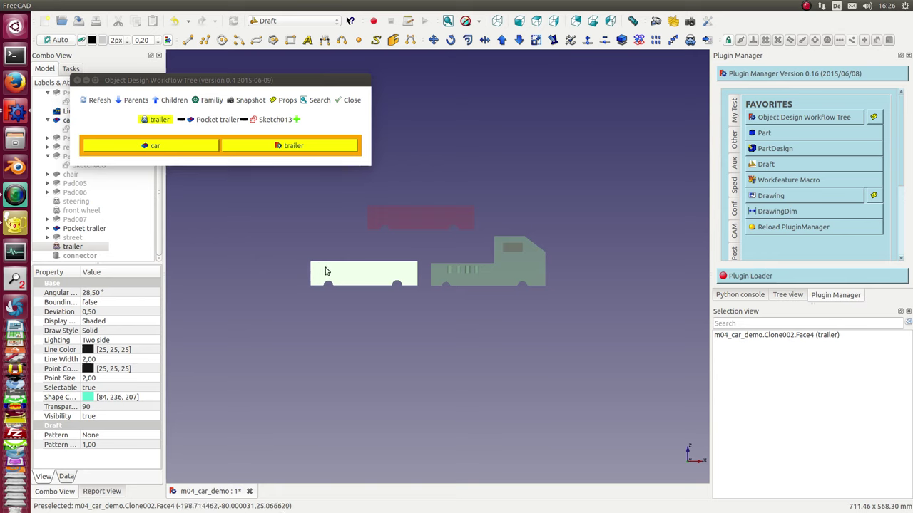
{"action": "middle_click_drag", "start_coordinate": [344, 233], "coordinate": [276, 234]}
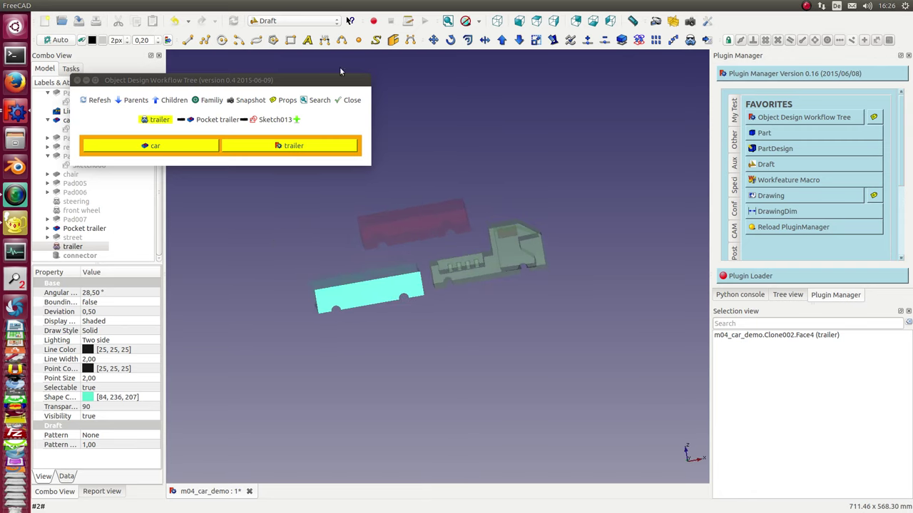
Step: Close the Workflow Tree window and orbit to a level side view of the assembly
{"action": "left_click", "coordinate": [351, 99]}
{"action": "middle_click_drag", "start_coordinate": [492, 402], "coordinate": [470, 402]}
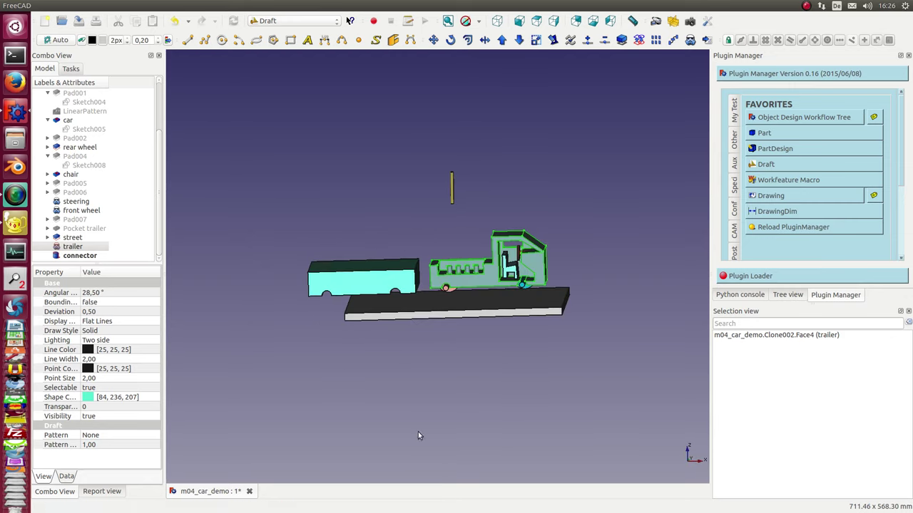
{"action": "middle_click_drag", "start_coordinate": [379, 369], "coordinate": [449, 196]}
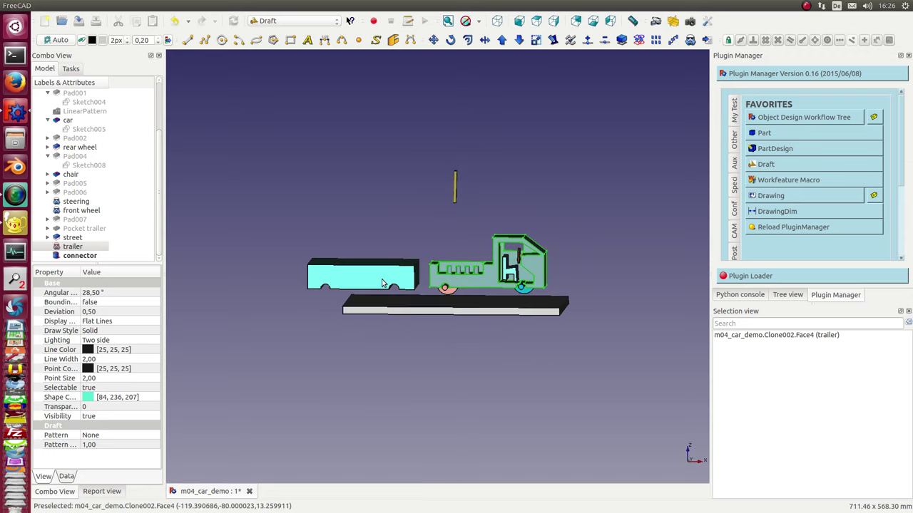
Step: Select trailer, car and connector and show their Object Design Workflow Tree
{"action": "left_click", "coordinate": [378, 280]}
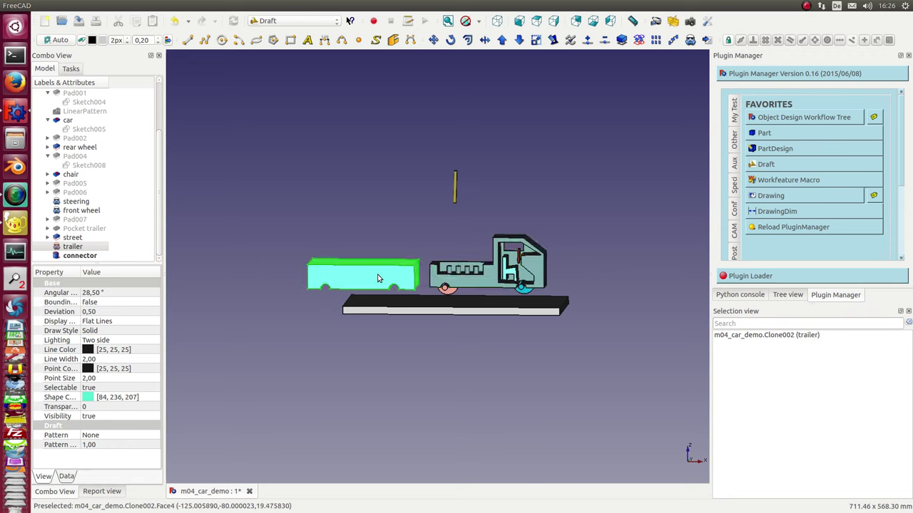
{"action": "left_click", "coordinate": [485, 274], "text": "ctrl"}
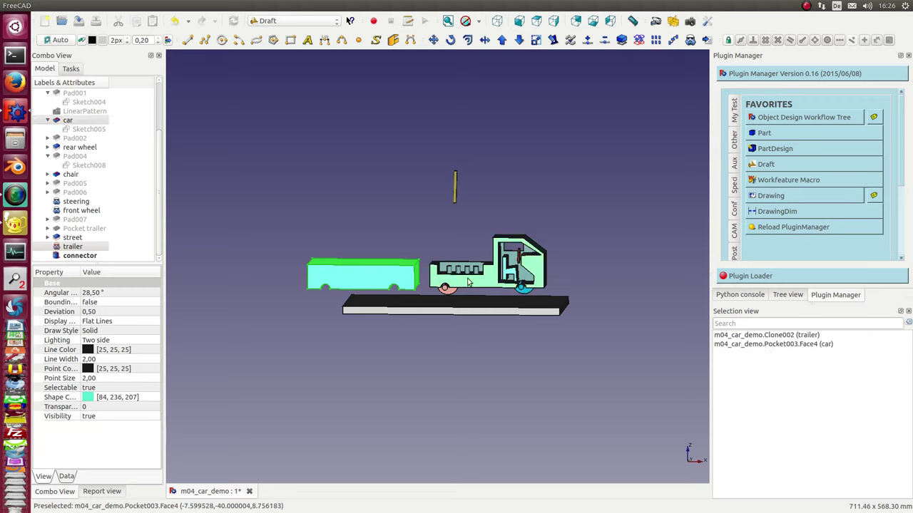
{"action": "left_click", "coordinate": [454, 196], "text": "ctrl"}
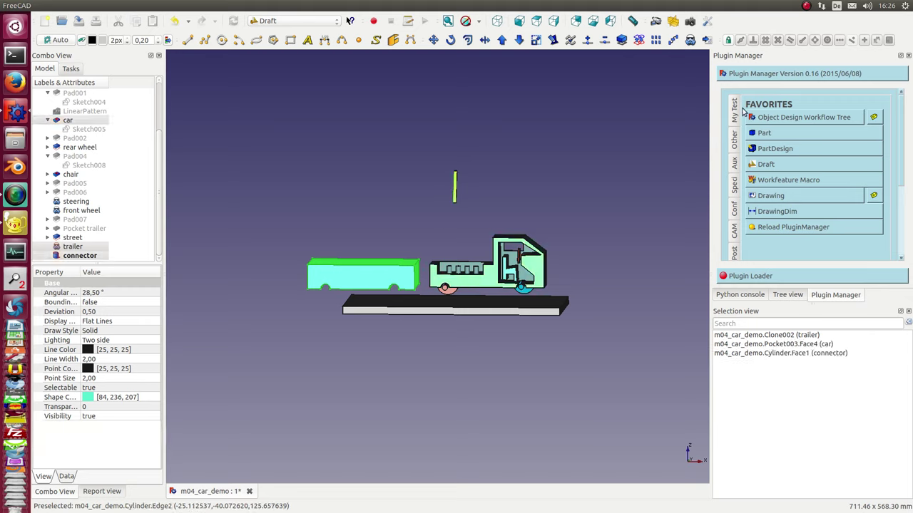
{"action": "left_click", "coordinate": [763, 117]}
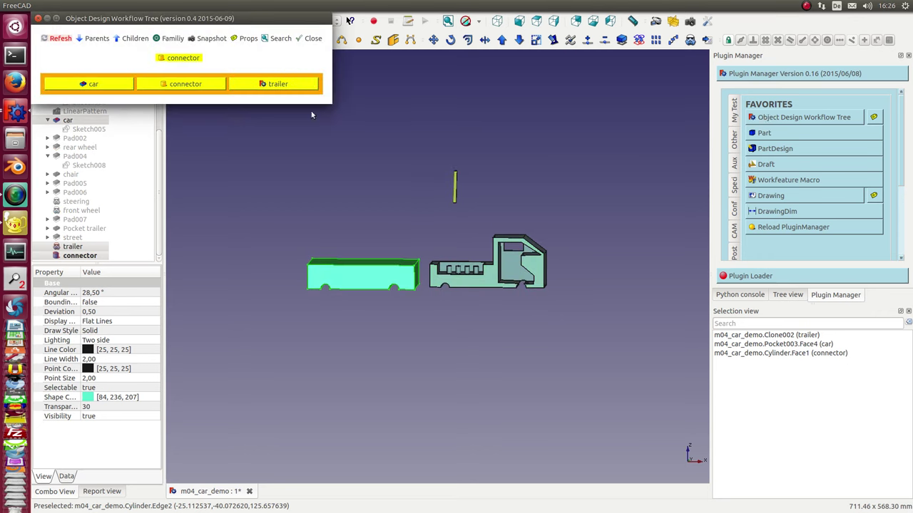
Step: Abandon a first move attempt and select the connector, moving the Workflow Tree window aside
{"action": "left_click", "coordinate": [300, 188]}
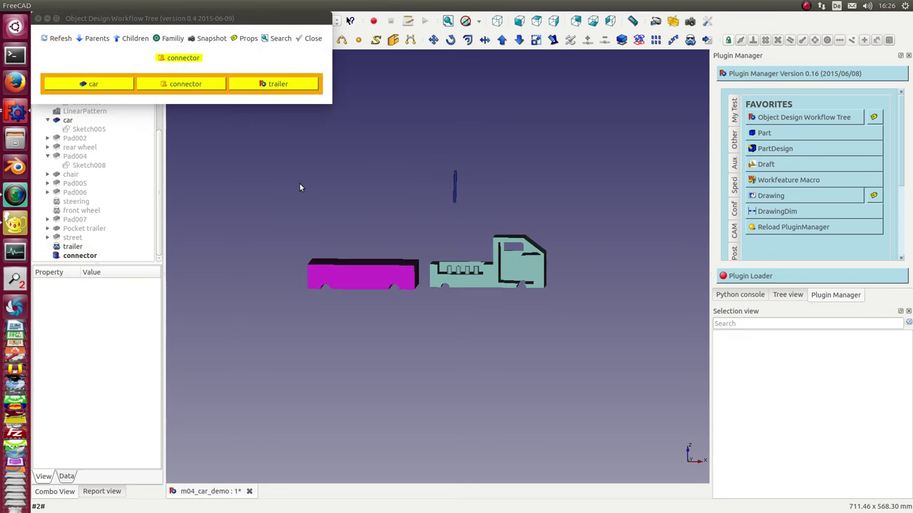
{"action": "left_click", "coordinate": [432, 42]}
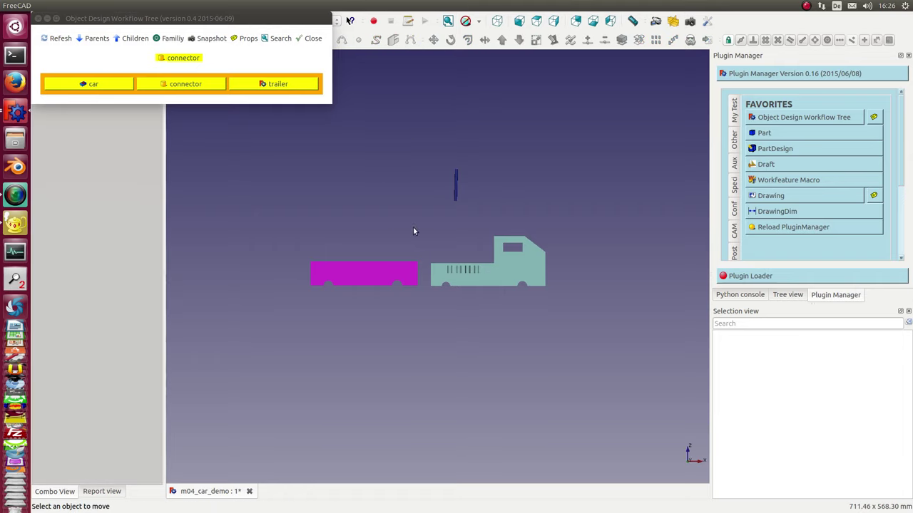
{"action": "left_click", "coordinate": [456, 188]}
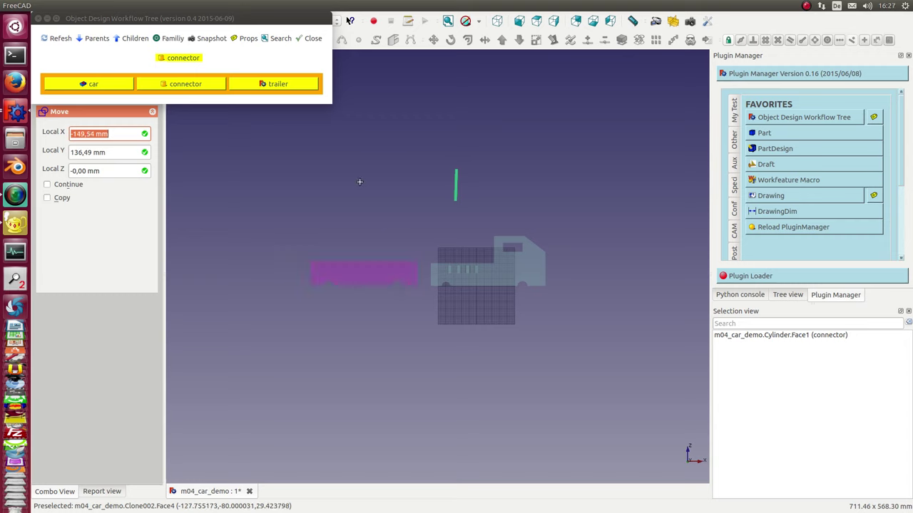
{"action": "left_click", "coordinate": [209, 86]}
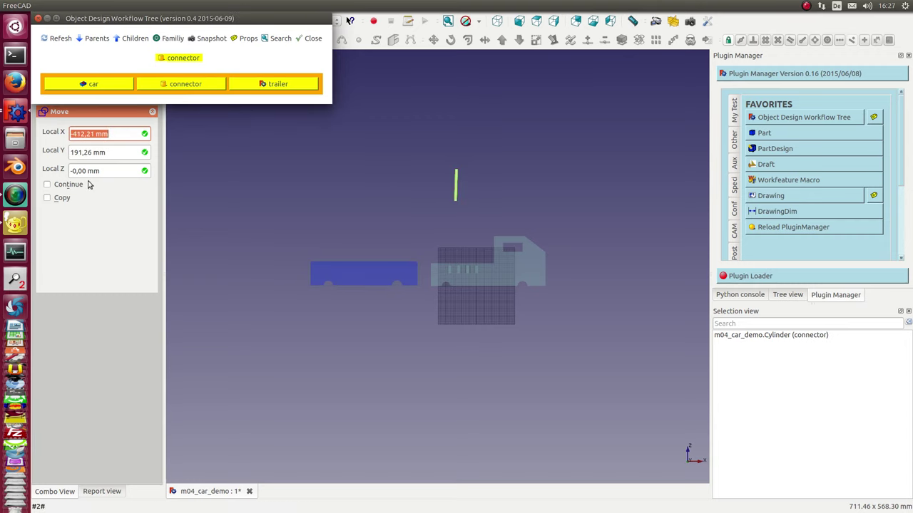
{"action": "left_click", "coordinate": [102, 218]}
{"action": "left_click_drag", "start_coordinate": [158, 24], "coordinate": [152, 96]}
{"action": "left_click", "coordinate": [93, 91]}
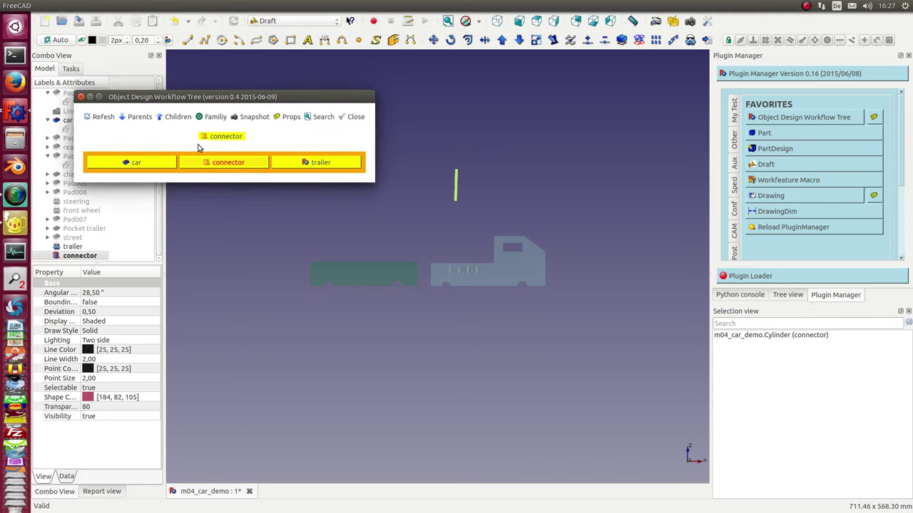
{"action": "left_click", "coordinate": [226, 169]}
{"action": "left_click", "coordinate": [231, 149]}
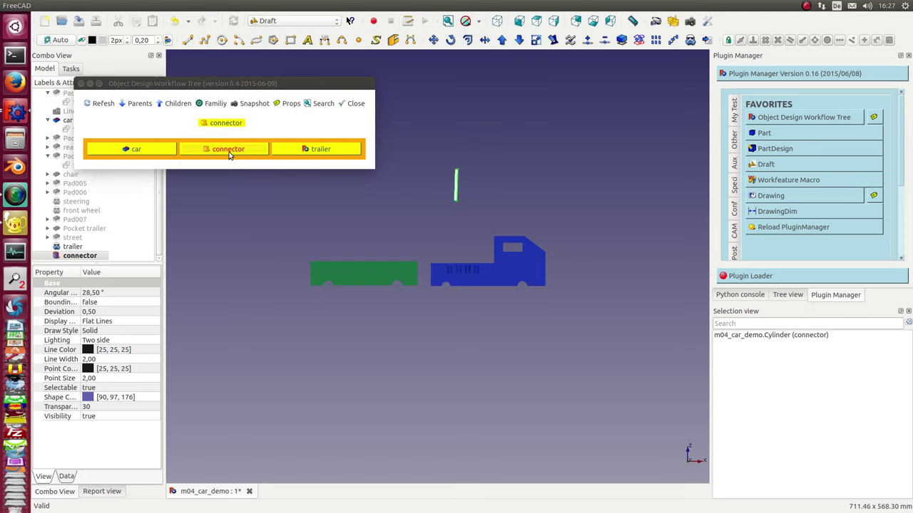
Step: Draft Move the connector down into the gap at the car's rear edge
{"action": "left_click", "coordinate": [433, 41]}
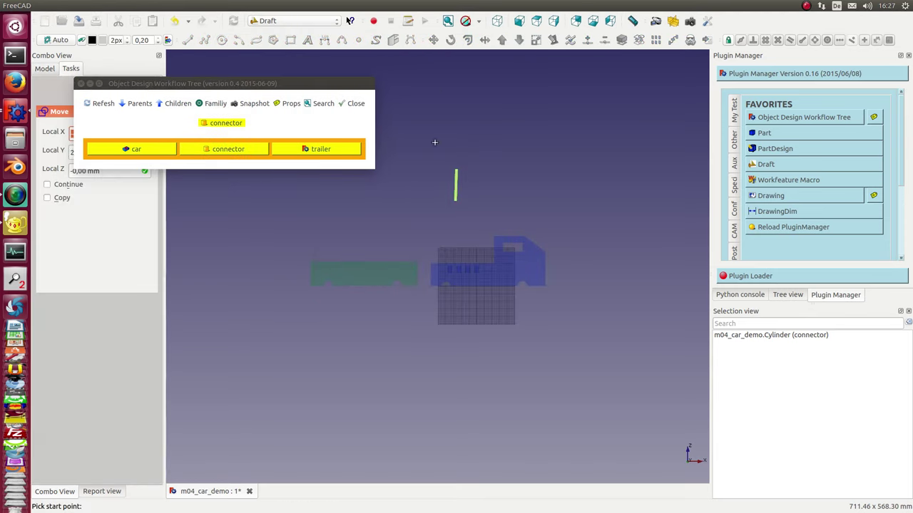
{"action": "left_click", "coordinate": [448, 196]}
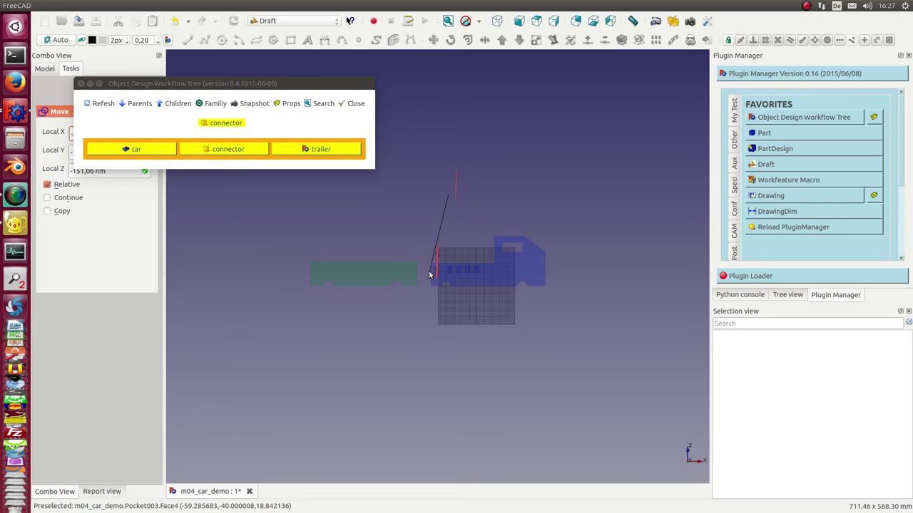
{"action": "left_click", "coordinate": [428, 274]}
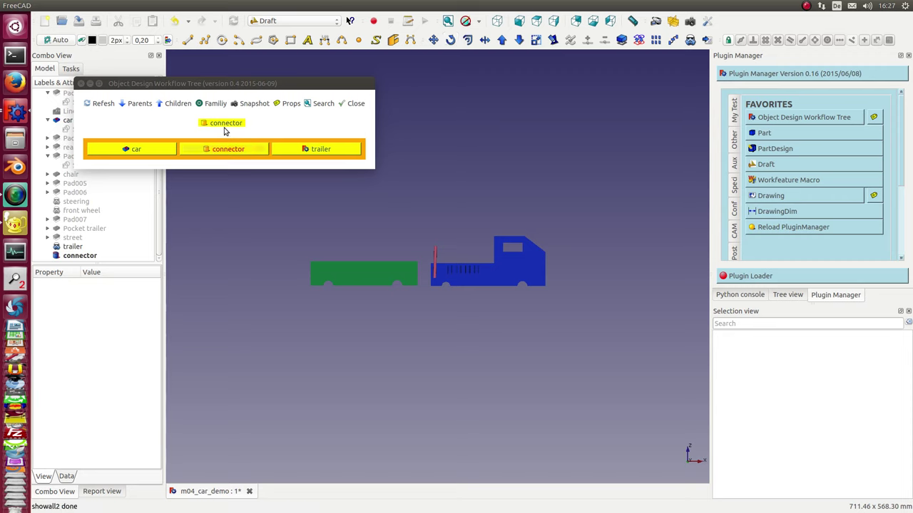
{"action": "left_click", "coordinate": [228, 149]}
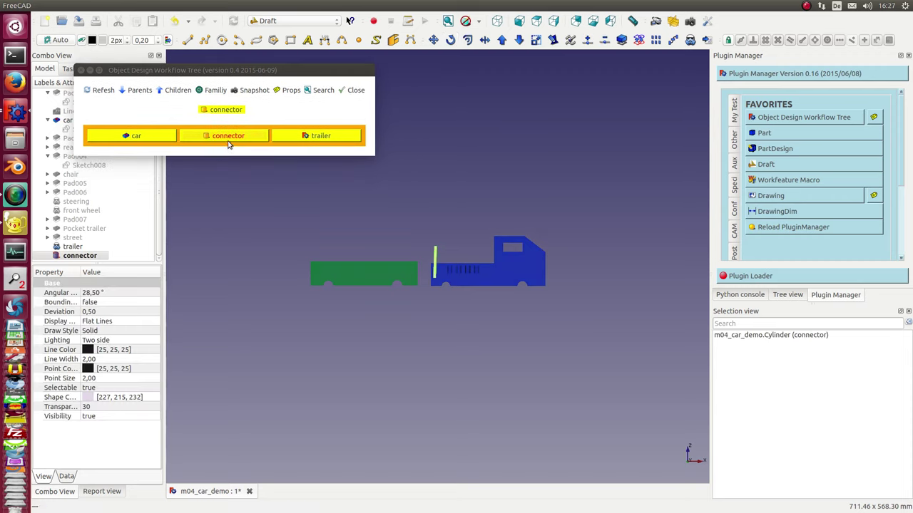
Step: Draft Rotate the connector about its lower end so it lies horizontally
{"action": "left_click", "coordinate": [450, 39]}
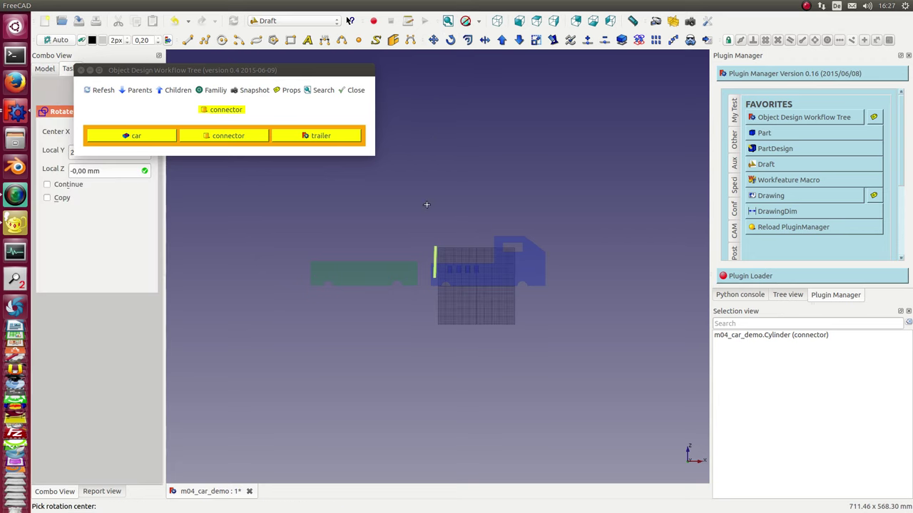
{"action": "left_click", "coordinate": [435, 277]}
{"action": "left_click", "coordinate": [435, 219]}
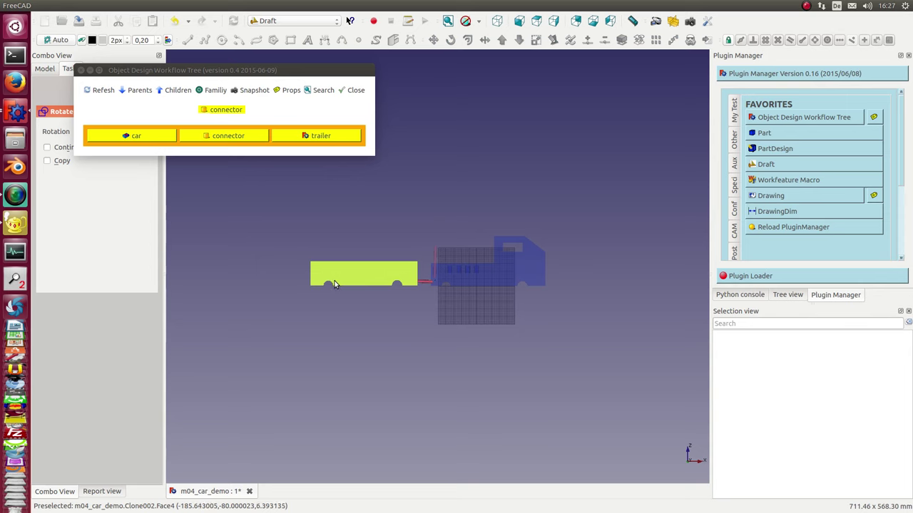
{"action": "left_click", "coordinate": [335, 284]}
Step: Zoom in and centre the view on the gap between trailer and car
{"action": "middle_click_drag", "start_coordinate": [544, 326], "coordinate": [384, 337]}
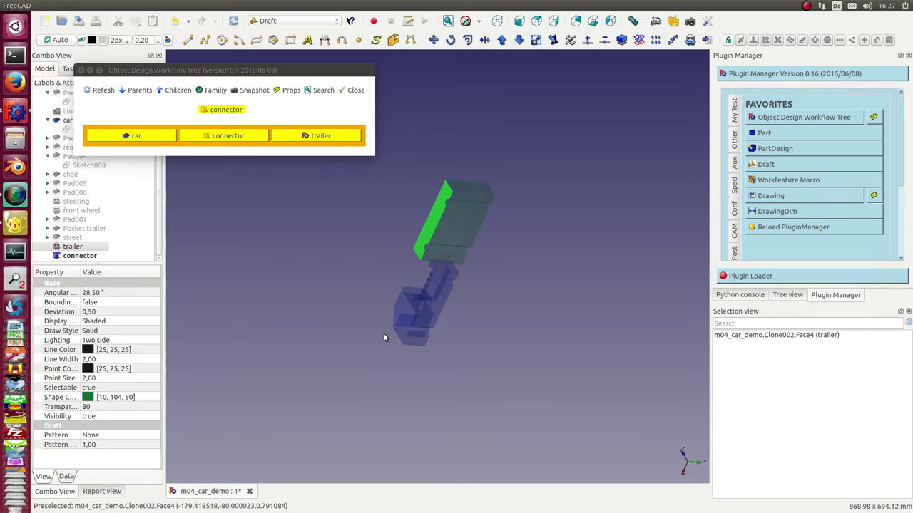
{"action": "scroll", "coordinate": [347, 371], "scroll_direction": "up", "scroll_amount": 2}
{"action": "middle_click_drag", "start_coordinate": [347, 371], "coordinate": [400, 225]}
{"action": "key", "text": "2"}
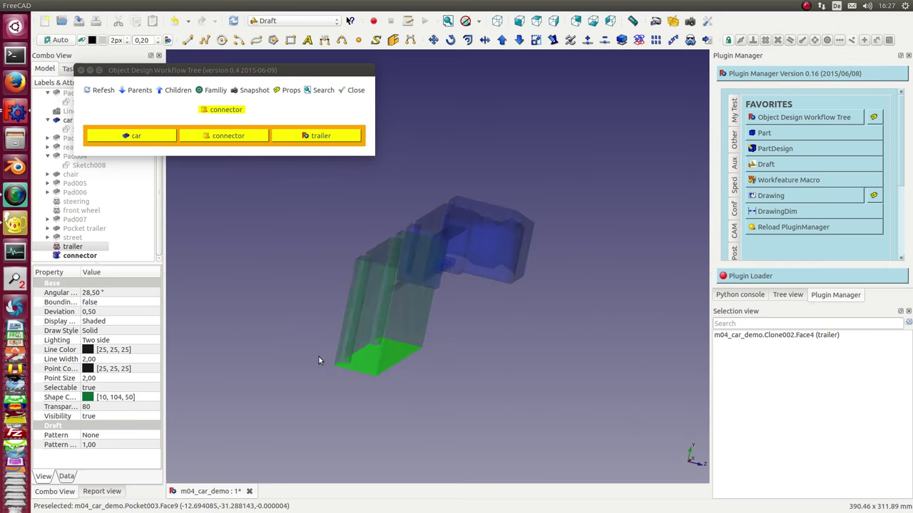
{"action": "scroll", "coordinate": [500, 414], "scroll_direction": "up", "scroll_amount": 2}
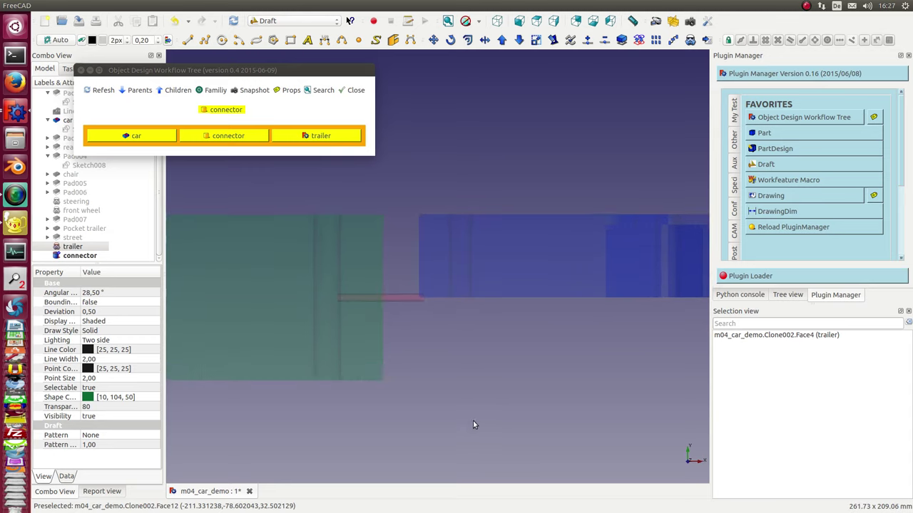
{"action": "middle_click_drag", "start_coordinate": [473, 425], "coordinate": [519, 405]}
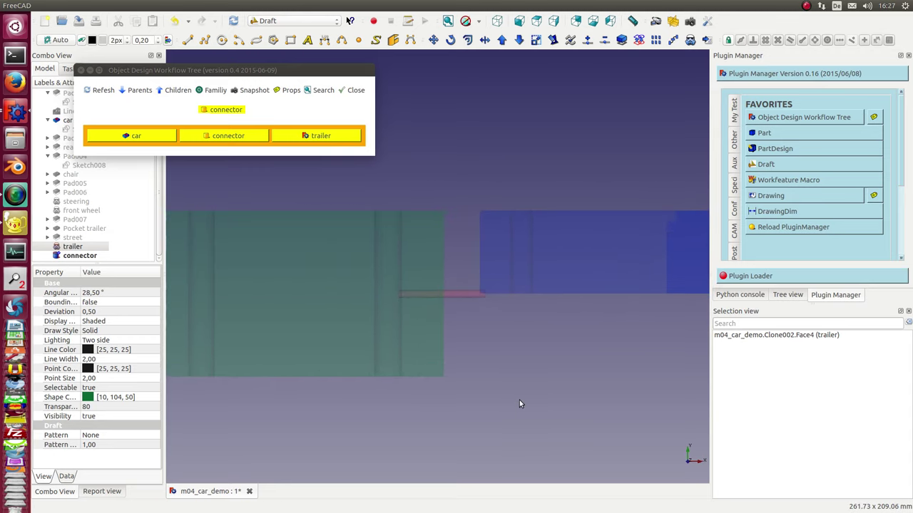
Step: Nudge the connector against the car's rear with Draft Move, then select the trailer
{"action": "left_click", "coordinate": [239, 135]}
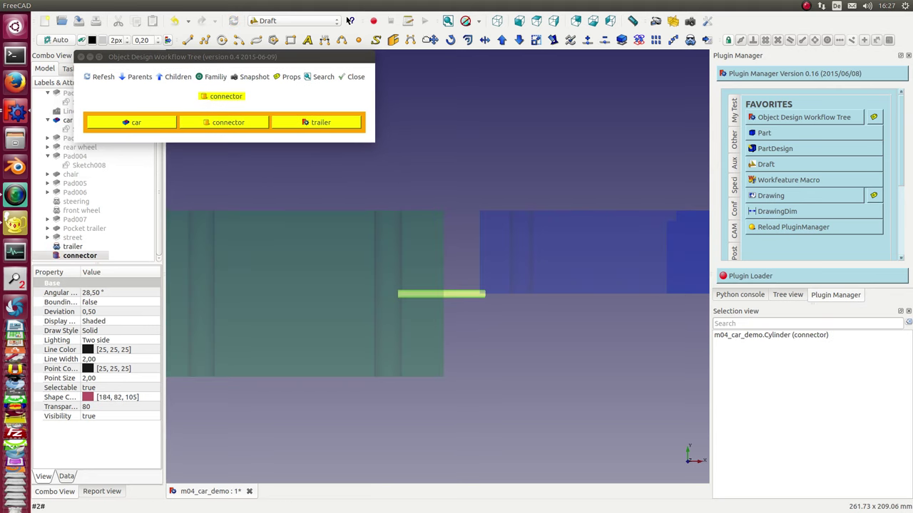
{"action": "left_click", "coordinate": [430, 39]}
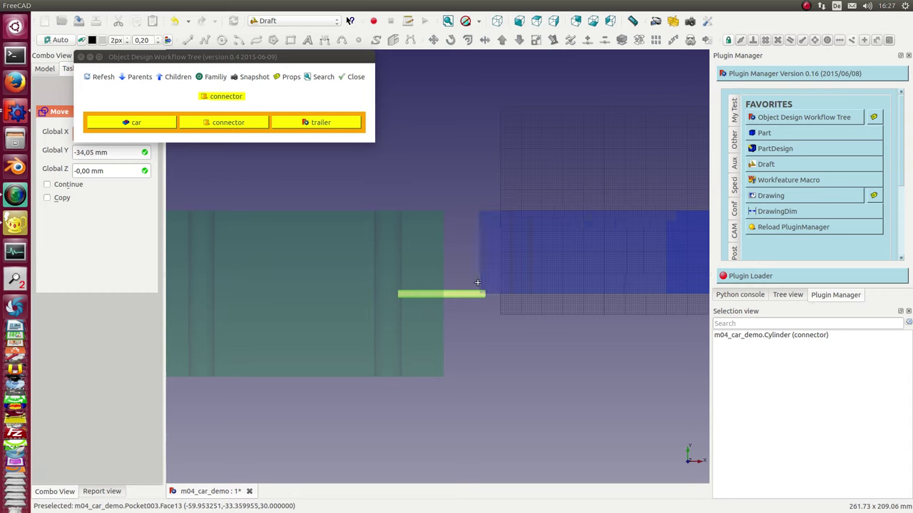
{"action": "left_click", "coordinate": [466, 287]}
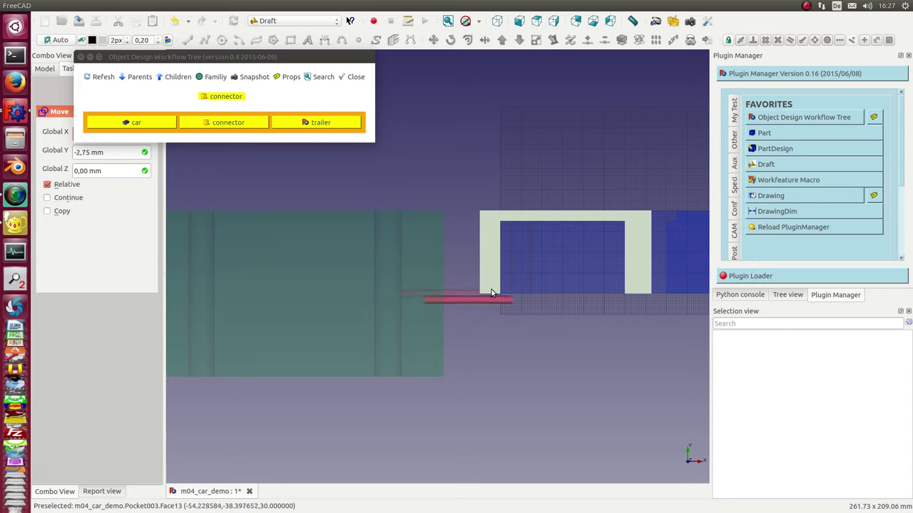
{"action": "left_click", "coordinate": [481, 288]}
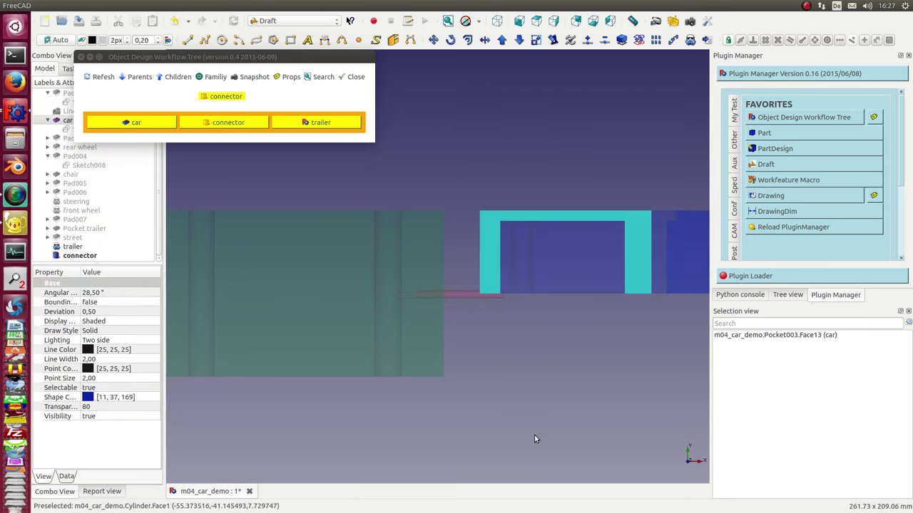
{"action": "middle_click_drag", "start_coordinate": [535, 435], "coordinate": [428, 214]}
{"action": "left_click", "coordinate": [302, 127]}
{"action": "middle_click_drag", "start_coordinate": [471, 435], "coordinate": [480, 415]}
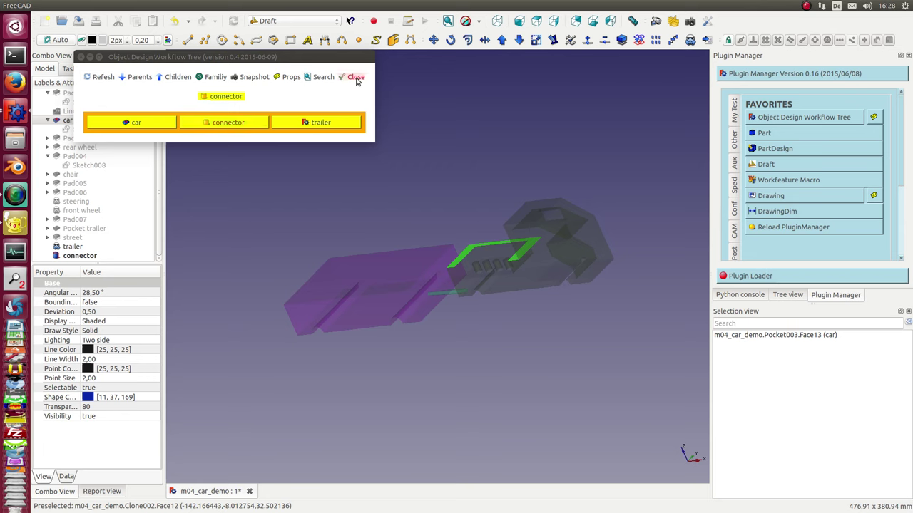
Step: Close the connector's Workflow Tree, orbit to a steep side view and select the rear wheel
{"action": "left_click", "coordinate": [355, 77]}
{"action": "middle_click_drag", "start_coordinate": [293, 195], "coordinate": [414, 342]}
{"action": "middle_click_drag", "start_coordinate": [570, 457], "coordinate": [282, 255]}
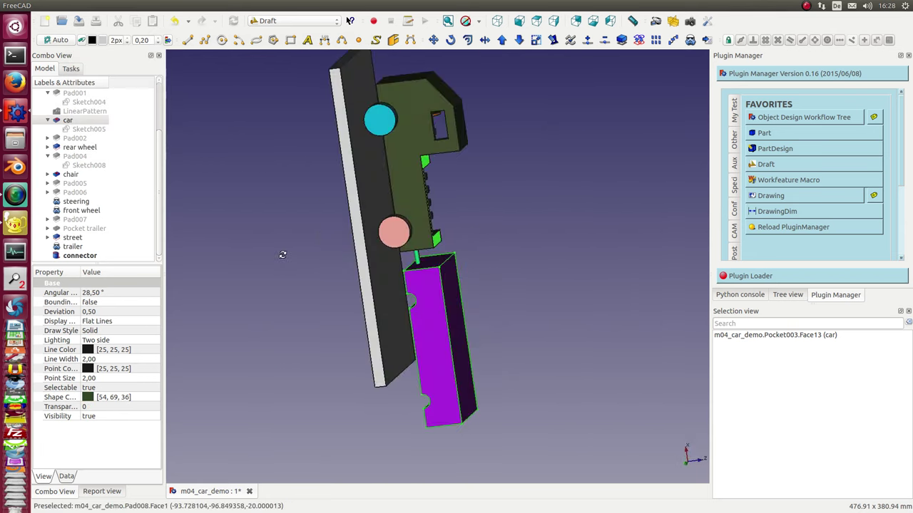
{"action": "left_click", "coordinate": [397, 234]}
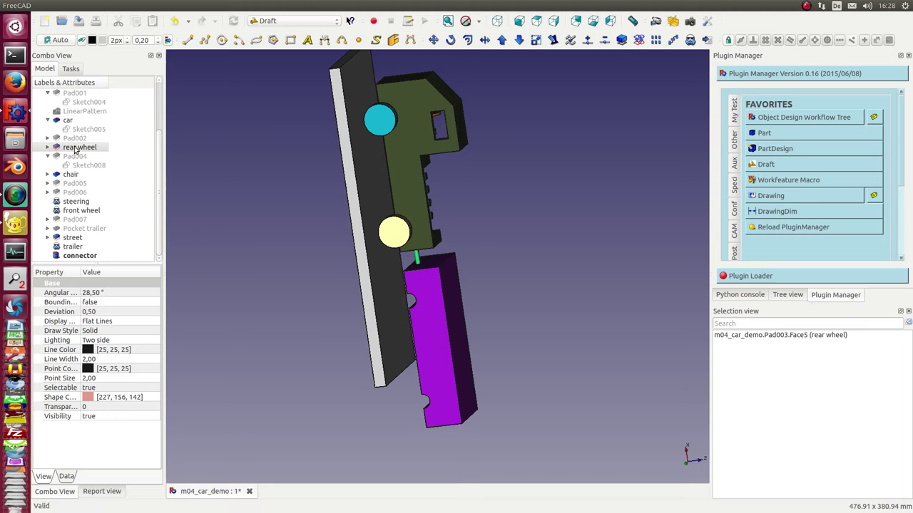
Step: Clone the rear wheel, then show the Workflow Tree for the clone and the trailer
{"action": "left_click", "coordinate": [691, 41]}
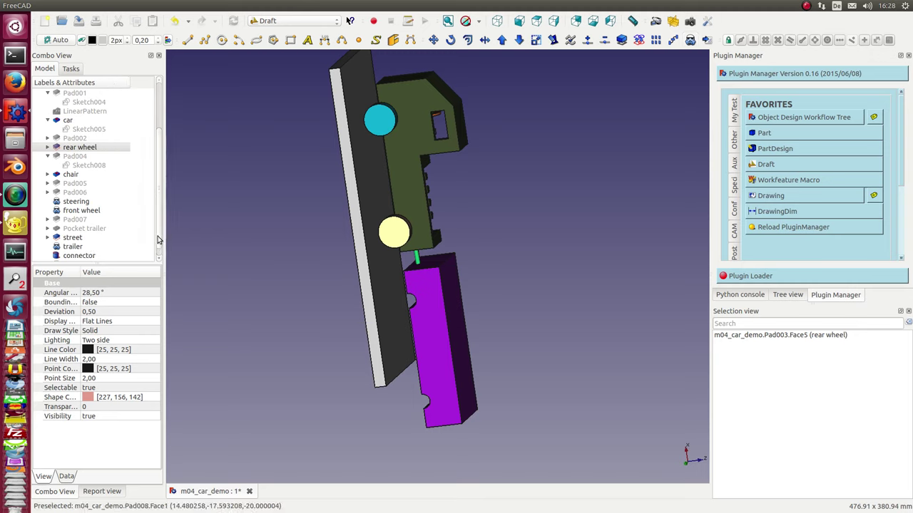
{"action": "left_click", "coordinate": [103, 257]}
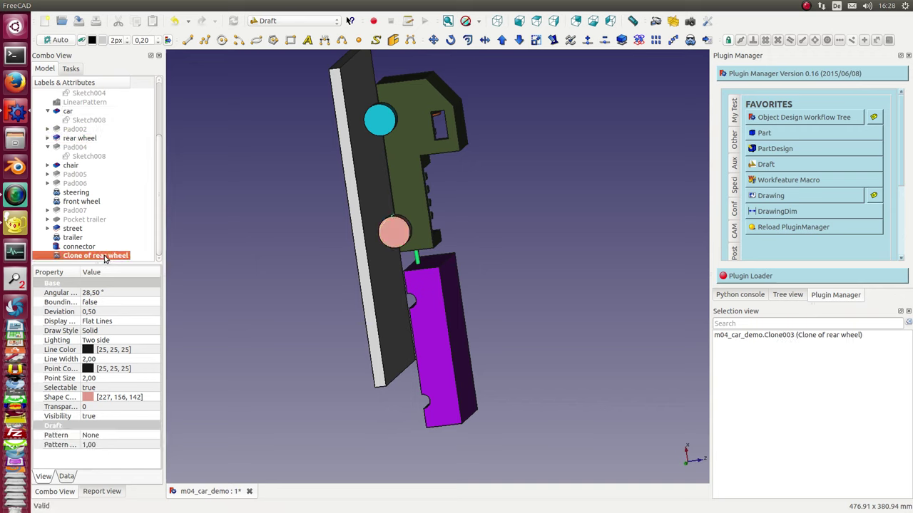
{"action": "left_click", "coordinate": [79, 238], "text": "ctrl"}
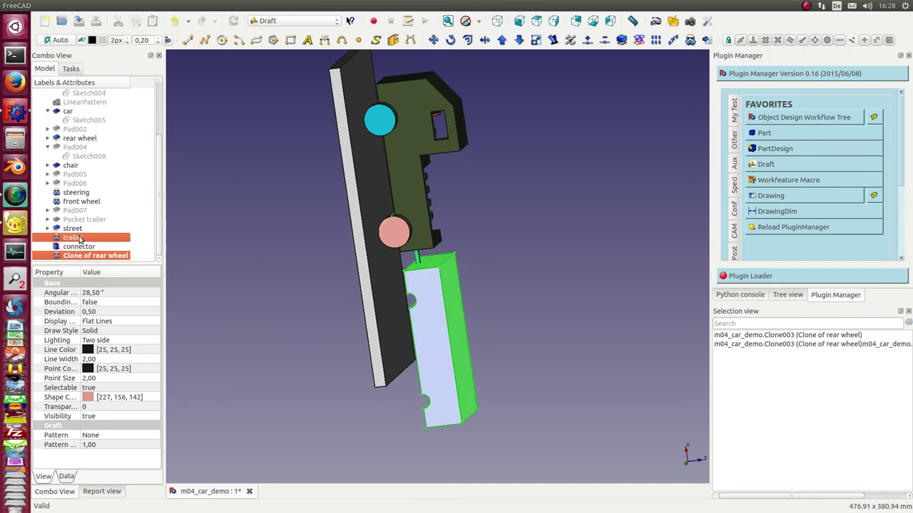
{"action": "left_click", "coordinate": [806, 118]}
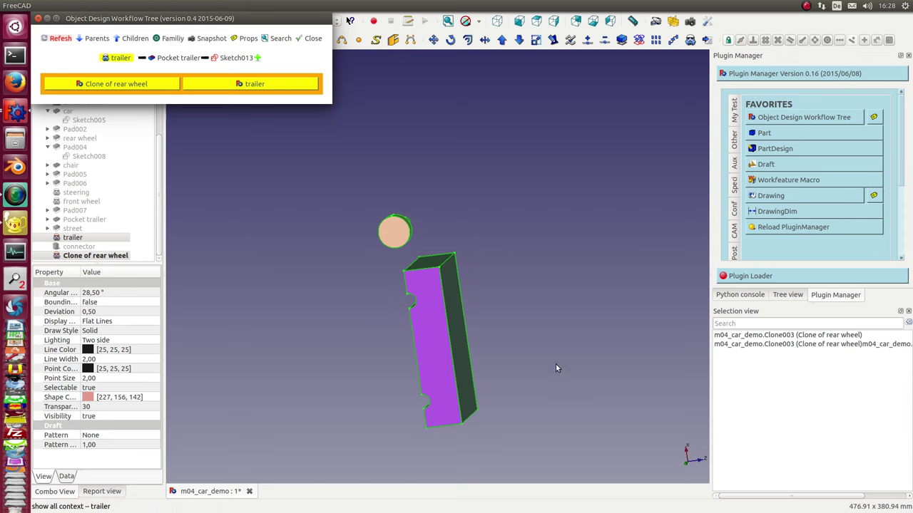
Step: In side view, Draft Move the rear-wheel clone from its centre into the trailer's rear notch
{"action": "middle_click_drag", "start_coordinate": [546, 379], "coordinate": [340, 249]}
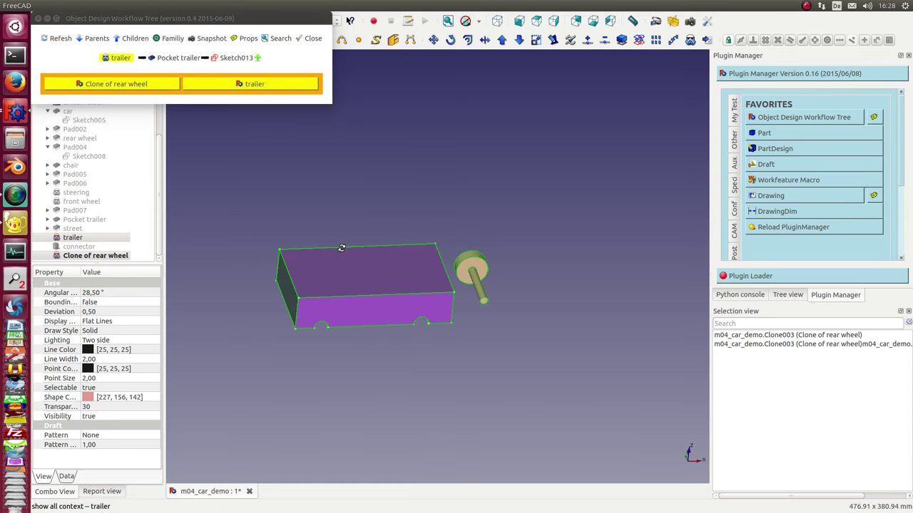
{"action": "key", "text": "1"}
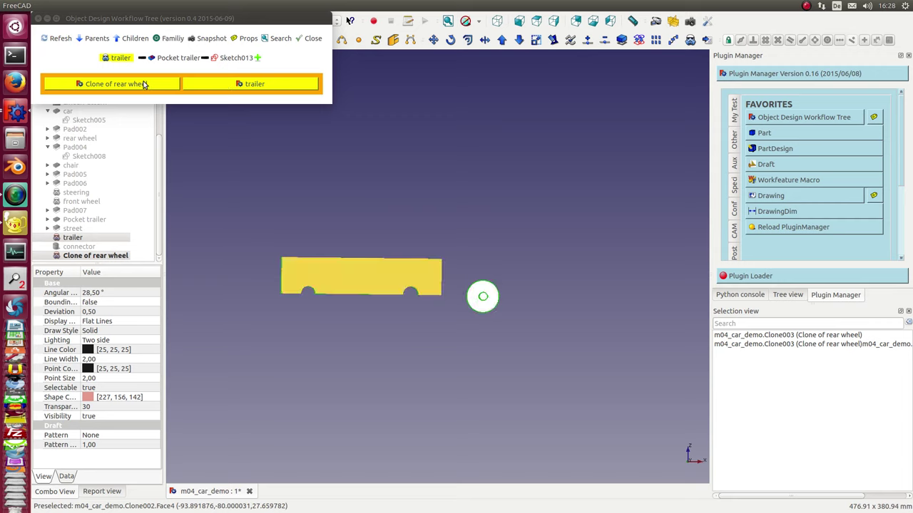
{"action": "left_click", "coordinate": [113, 85]}
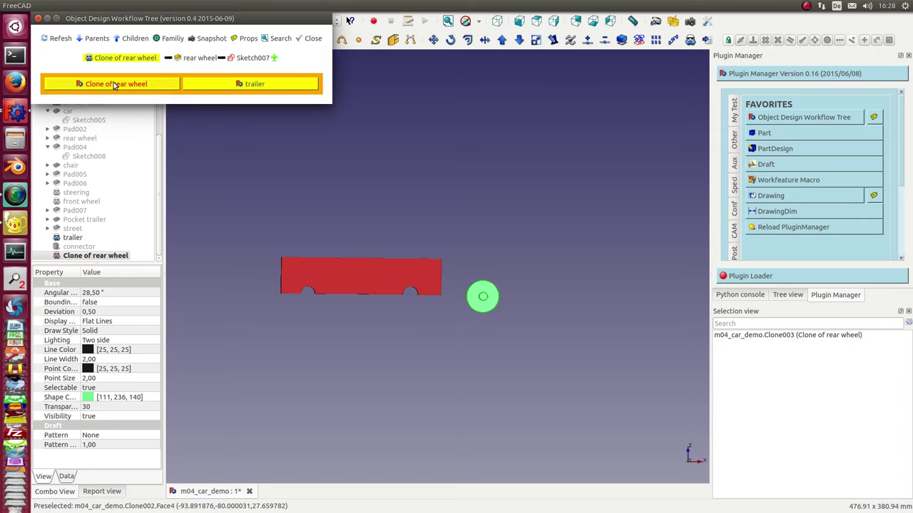
{"action": "left_click", "coordinate": [432, 39]}
{"action": "left_click", "coordinate": [484, 295]}
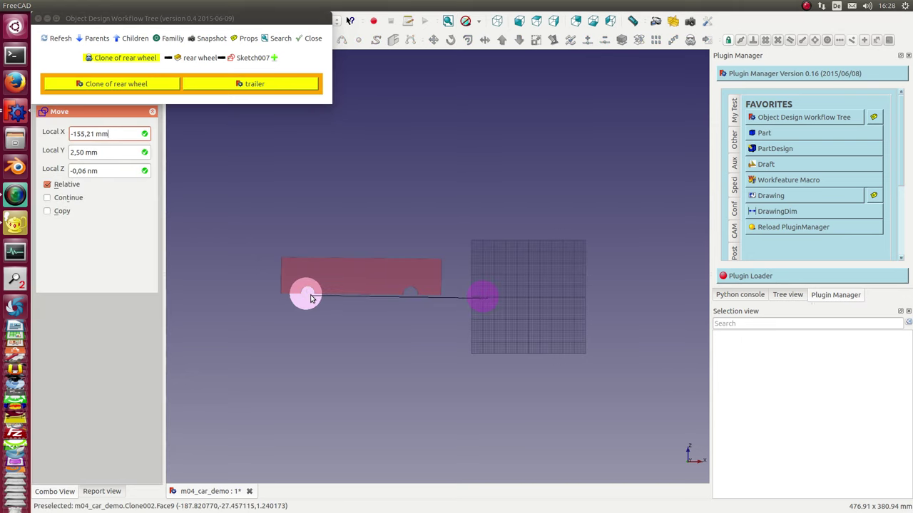
{"action": "left_click", "coordinate": [307, 297]}
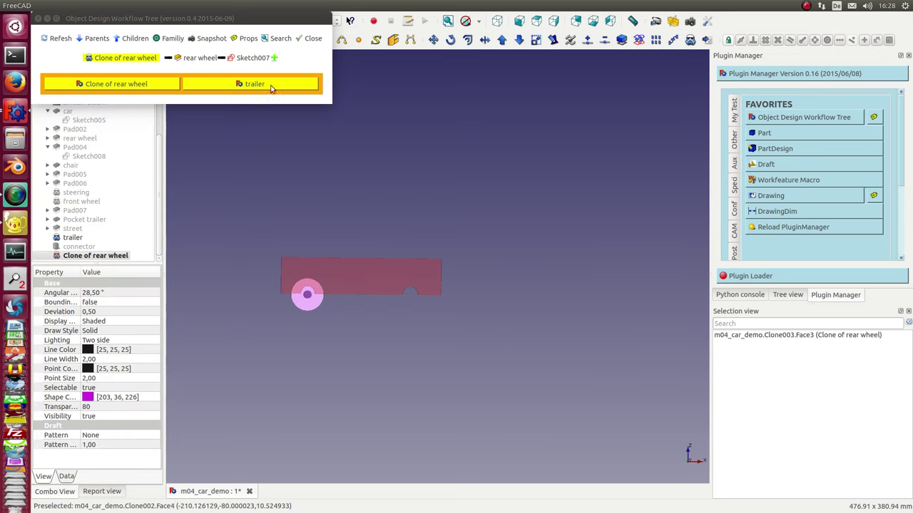
Step: Close the Workflow Tree, select the car body, and show its Workflow Tree
{"action": "left_click", "coordinate": [313, 38]}
{"action": "mouse_move", "coordinate": [300, 178]}
{"action": "middle_mouse_down"}
{"action": "mouse_move", "coordinate": [322, 200]}
{"action": "mouse_move", "coordinate": [638, 258]}
{"action": "mouse_move", "coordinate": [499, 243]}
{"action": "mouse_move", "coordinate": [266, 188]}
{"action": "mouse_move", "coordinate": [326, 219]}
{"action": "mouse_move", "coordinate": [503, 238]}
{"action": "mouse_move", "coordinate": [301, 181]}
{"action": "middle_mouse_up"}
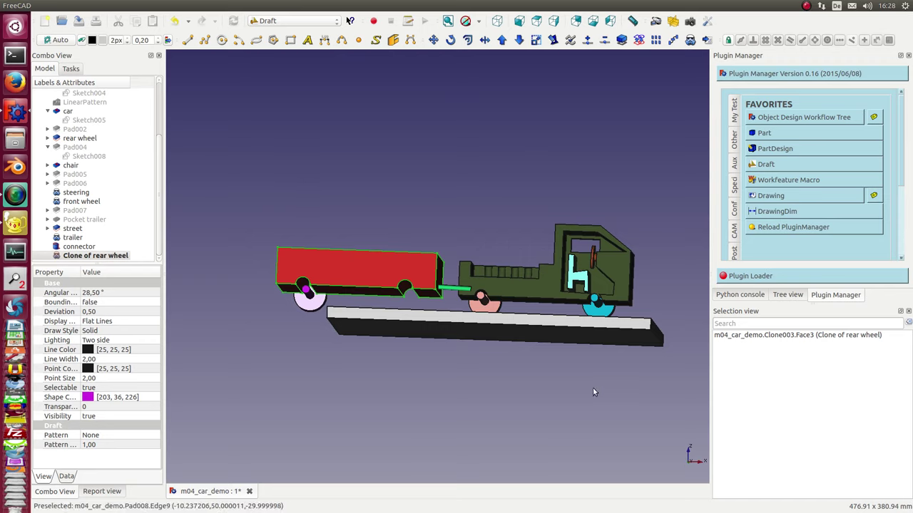
{"action": "left_click", "coordinate": [68, 112]}
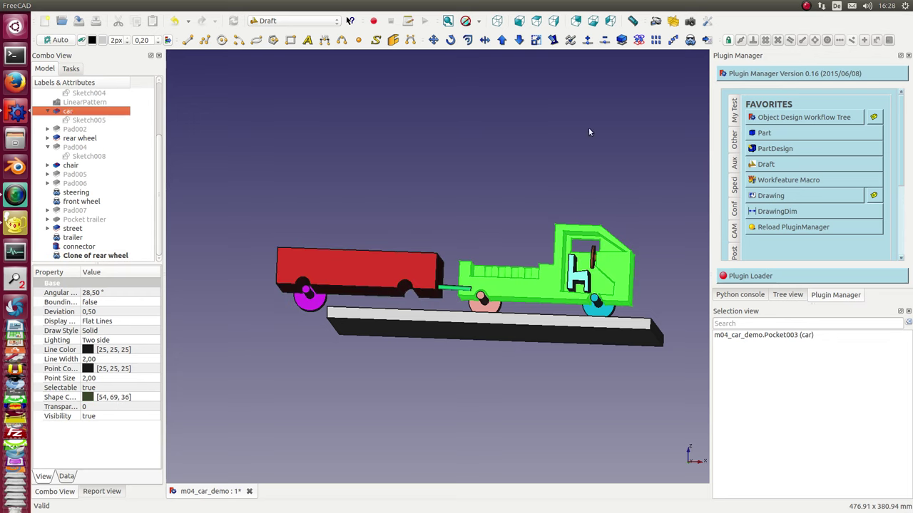
{"action": "left_click", "coordinate": [789, 119]}
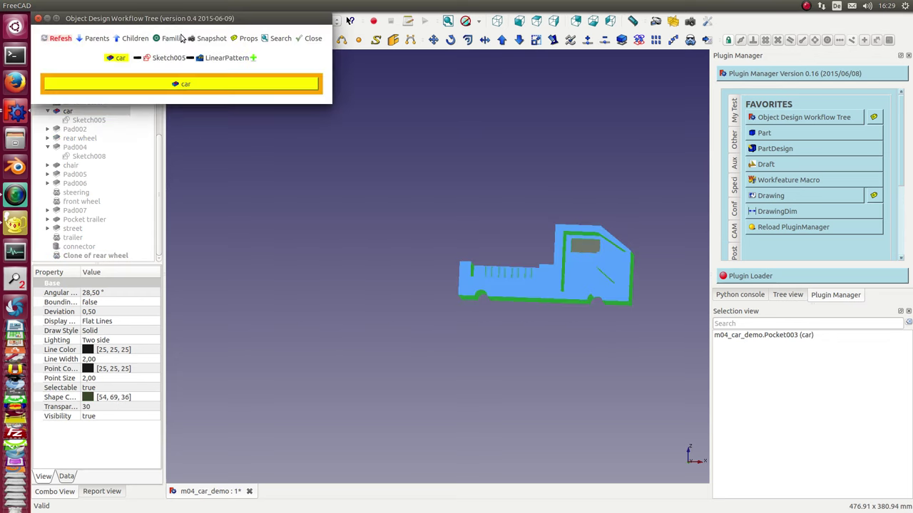
Step: Move the Workflow Tree window over the view and extend the chain past LinearPattern to Pad001
{"action": "left_click_drag", "start_coordinate": [180, 19], "coordinate": [414, 112]}
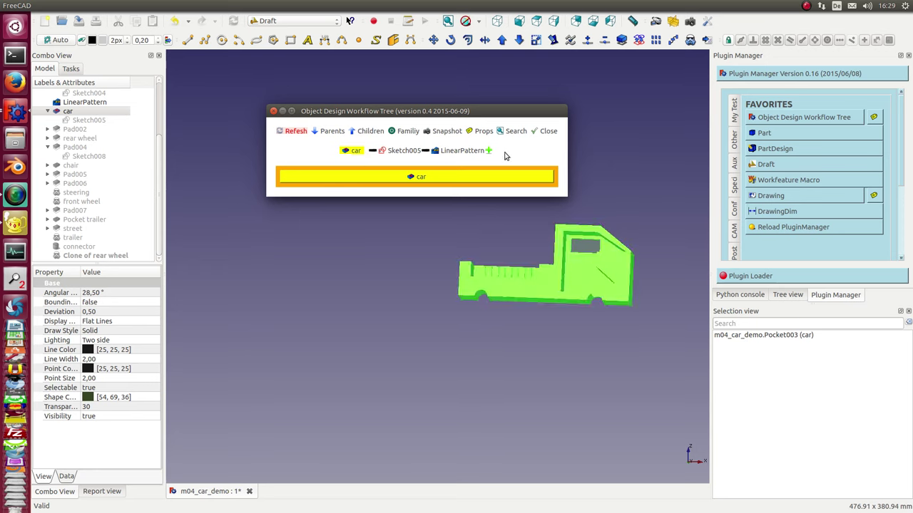
{"action": "left_click", "coordinate": [489, 151]}
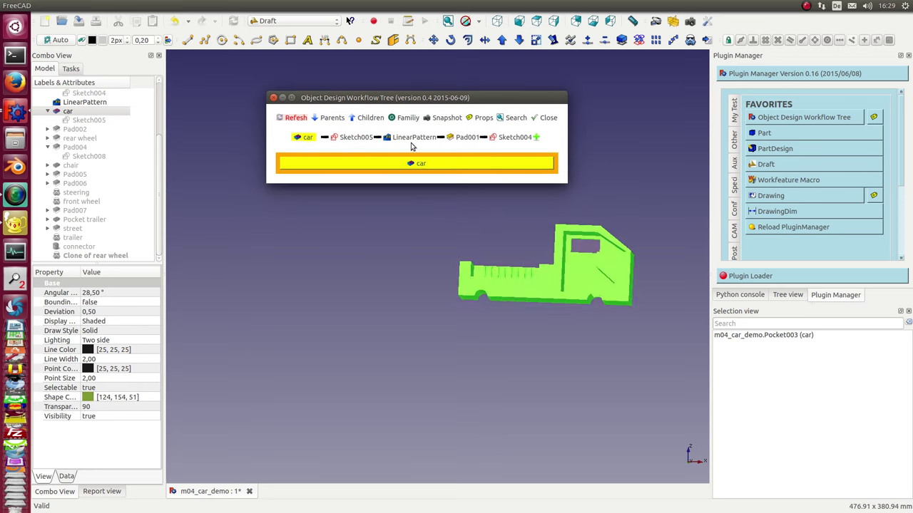
{"action": "left_click", "coordinate": [474, 140]}
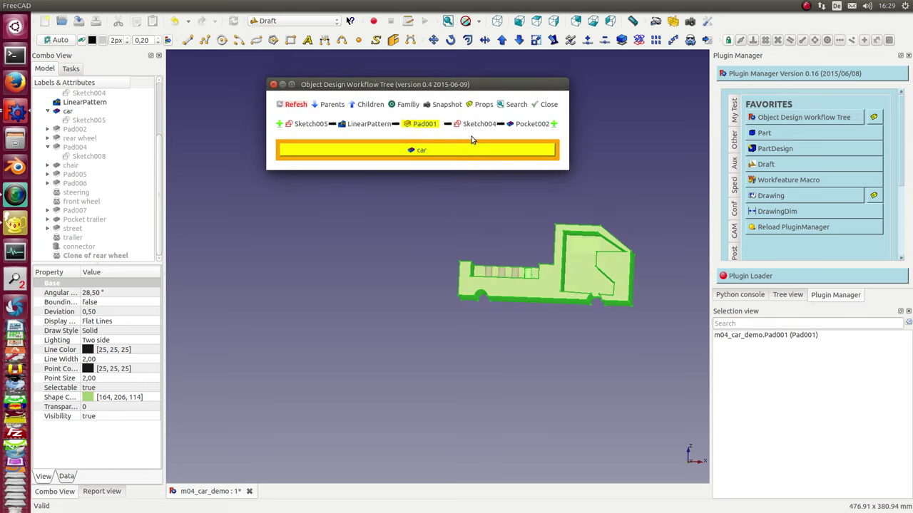
Step: Extend the history past Pocket002 and Sketch003, centre on Pocket001, and reach Sketch001
{"action": "left_click", "coordinate": [553, 124]}
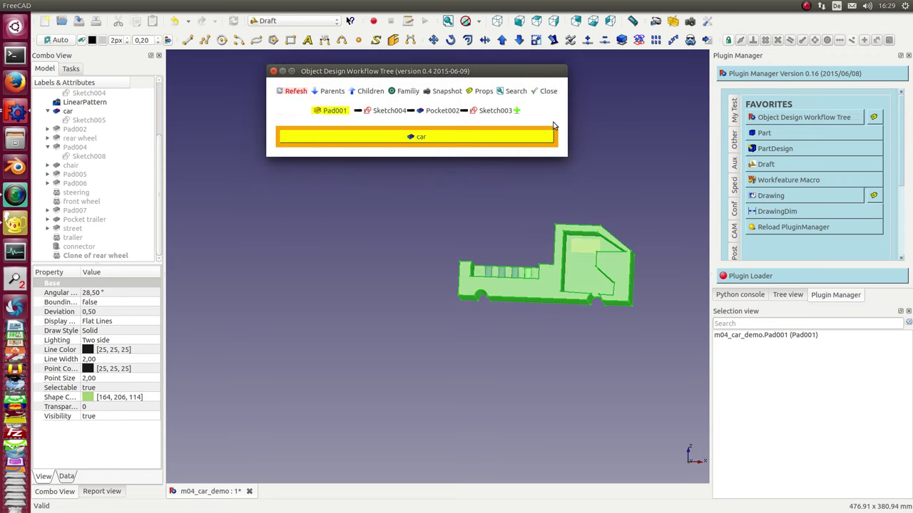
{"action": "middle_click_drag", "start_coordinate": [527, 271], "coordinate": [460, 278]}
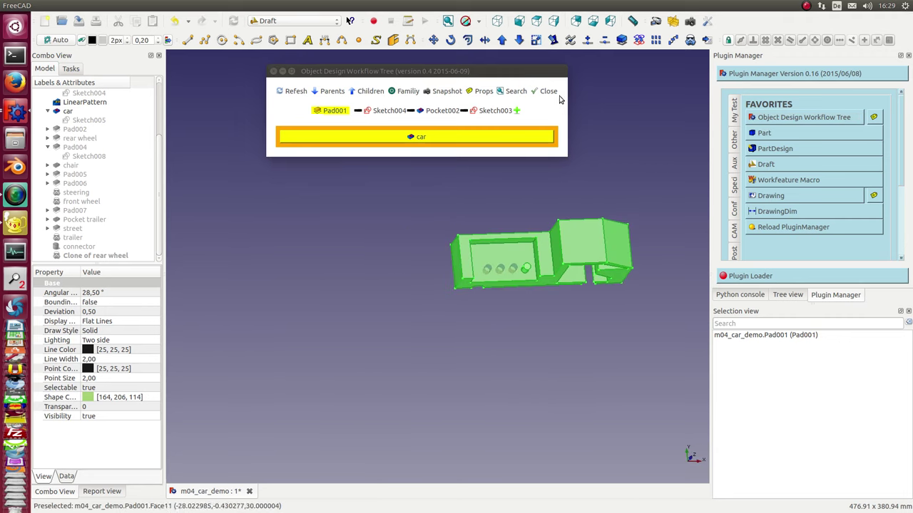
{"action": "left_click", "coordinate": [518, 112]}
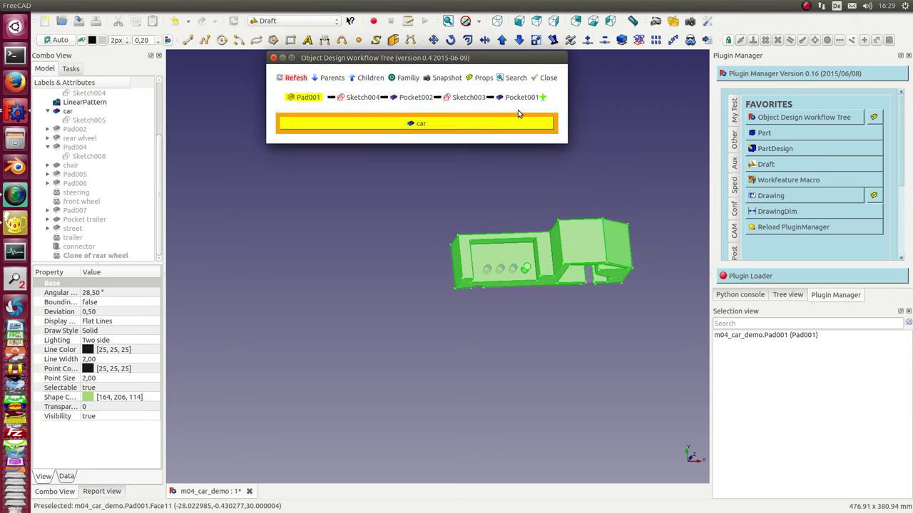
{"action": "left_click", "coordinate": [520, 99]}
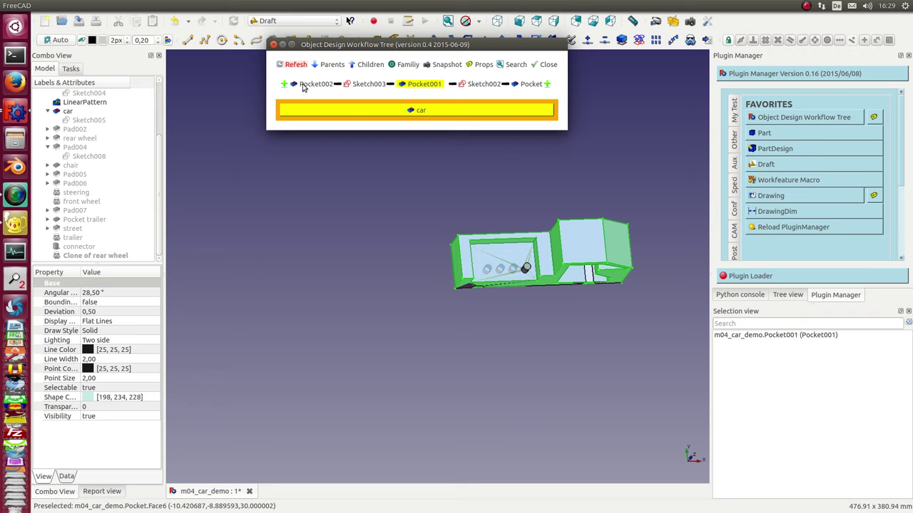
{"action": "left_click", "coordinate": [547, 84]}
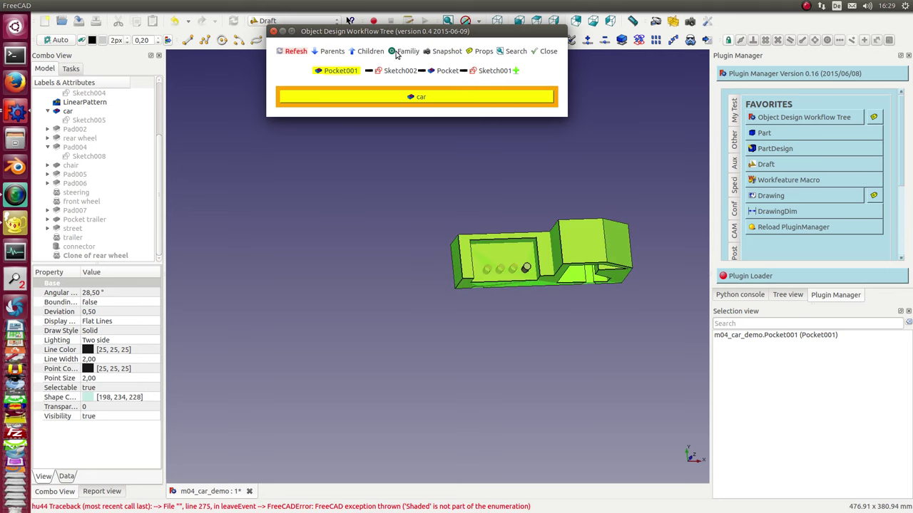
Step: Show Pocket001's children and rebuild the chain around Pocket002
{"action": "left_click", "coordinate": [369, 51]}
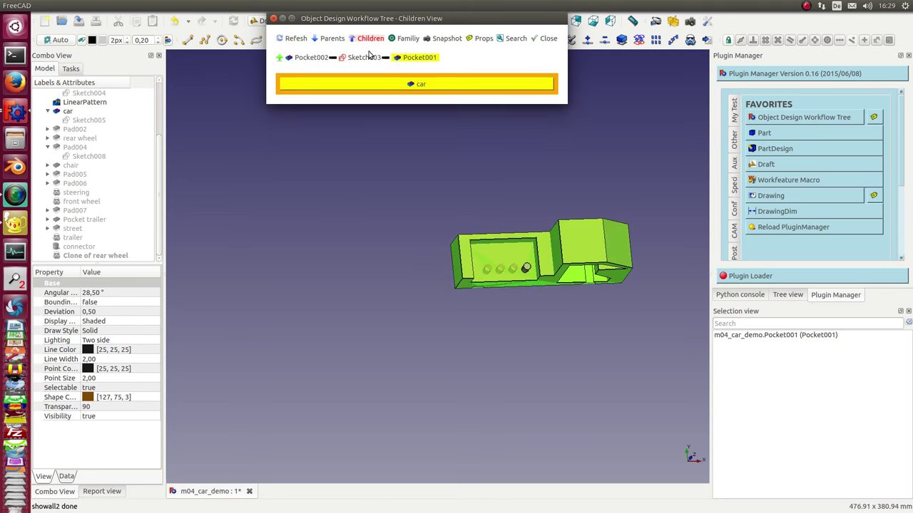
{"action": "left_click", "coordinate": [279, 58]}
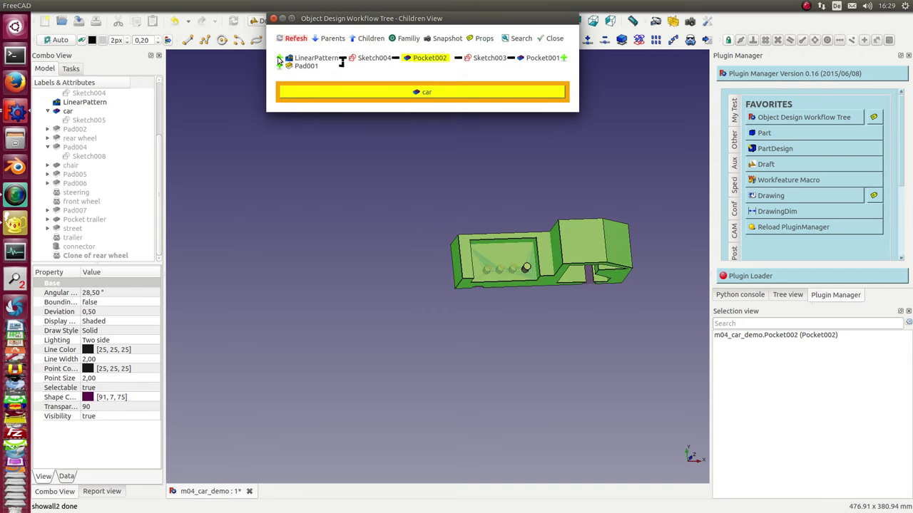